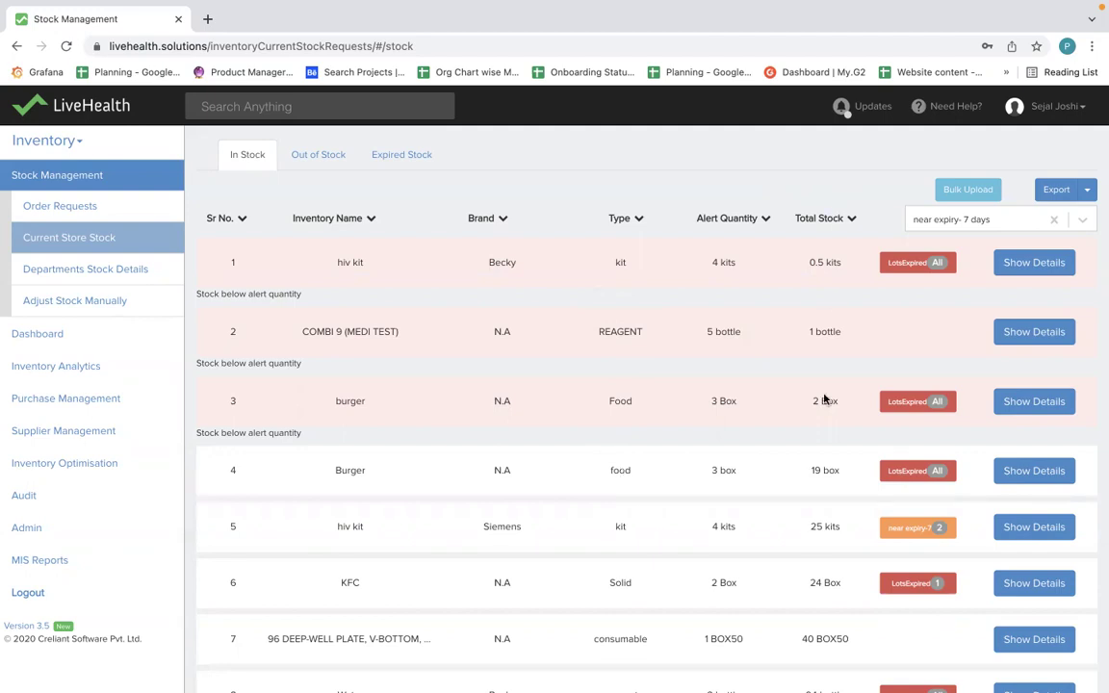
- Open Pathology's order requests and start a stock transfer for the Water order
scroll(770, 472, "down", 2)
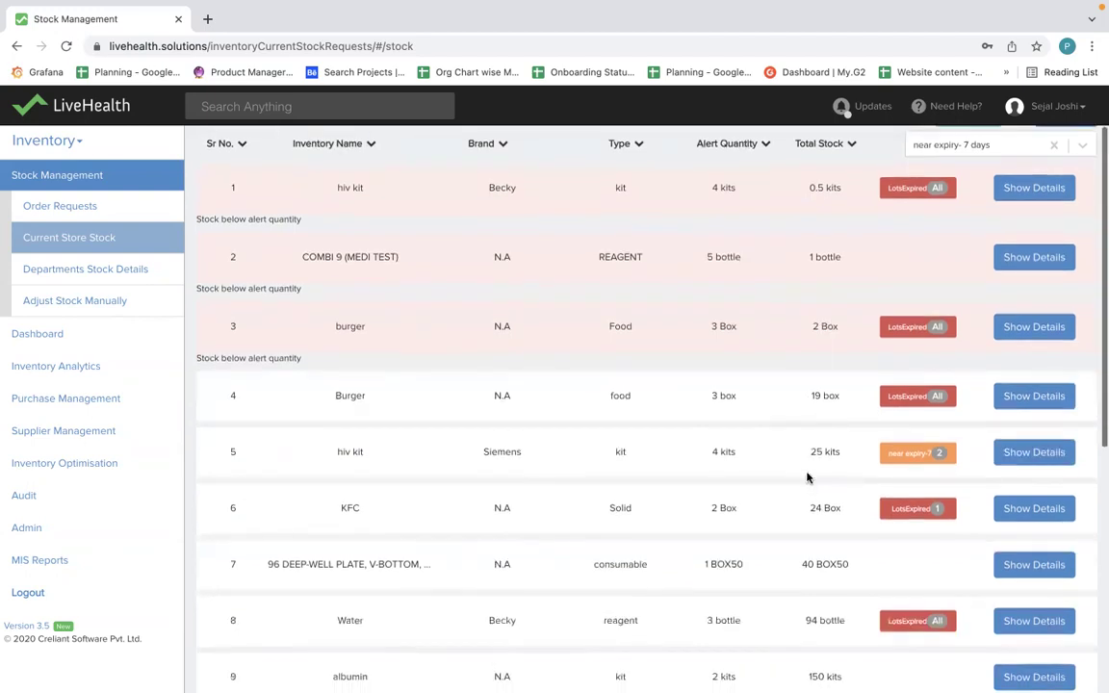
scroll(408, 398, "up", 2)
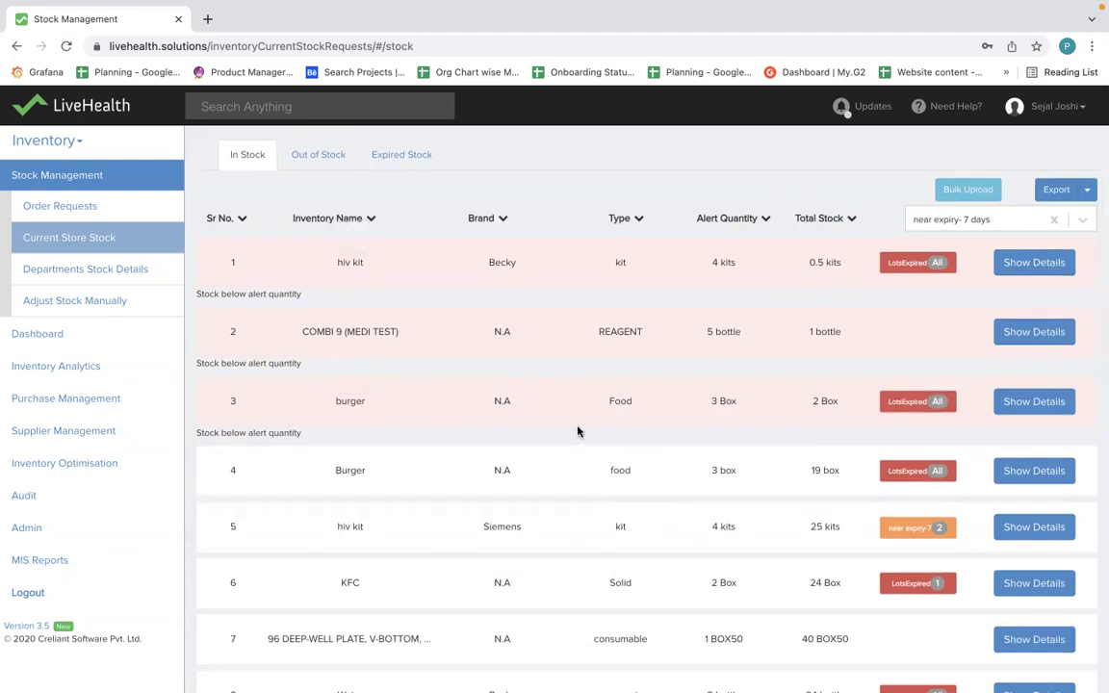
scroll(473, 620, "down", 8)
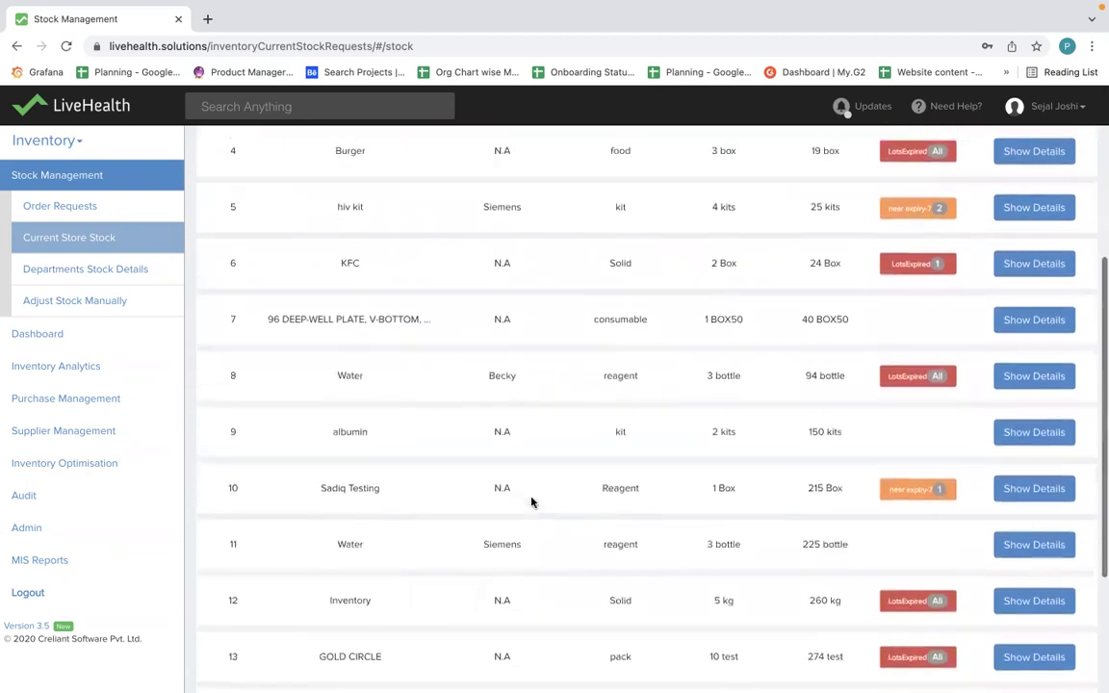
scroll(655, 385, "up", 8)
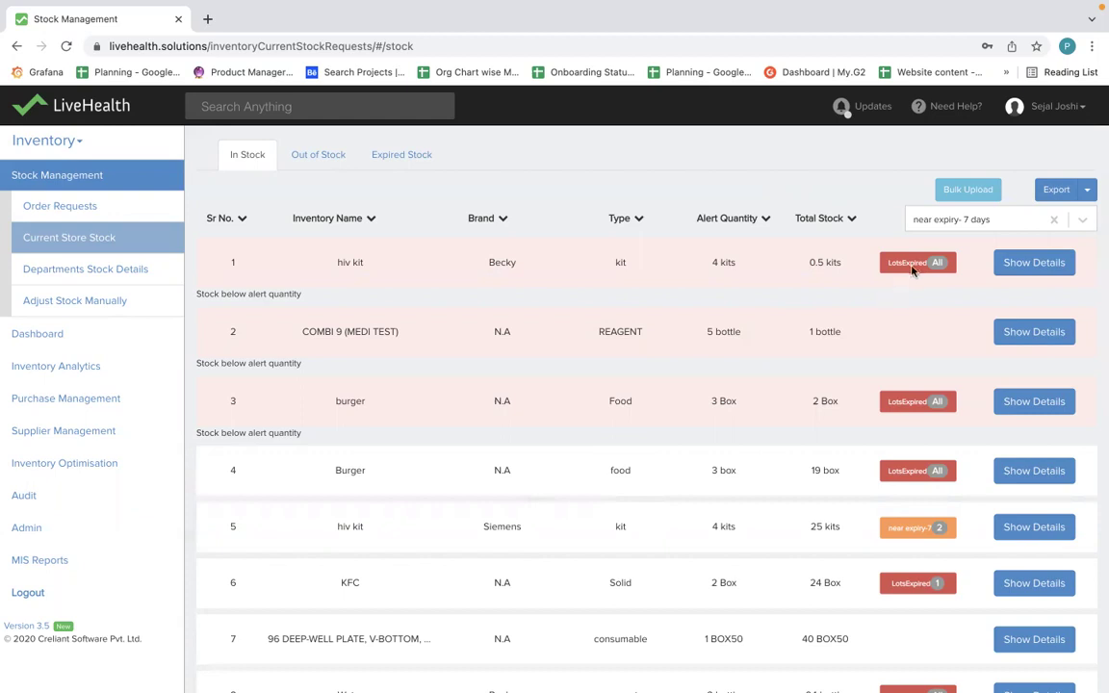
scroll(910, 279, "down", 1)
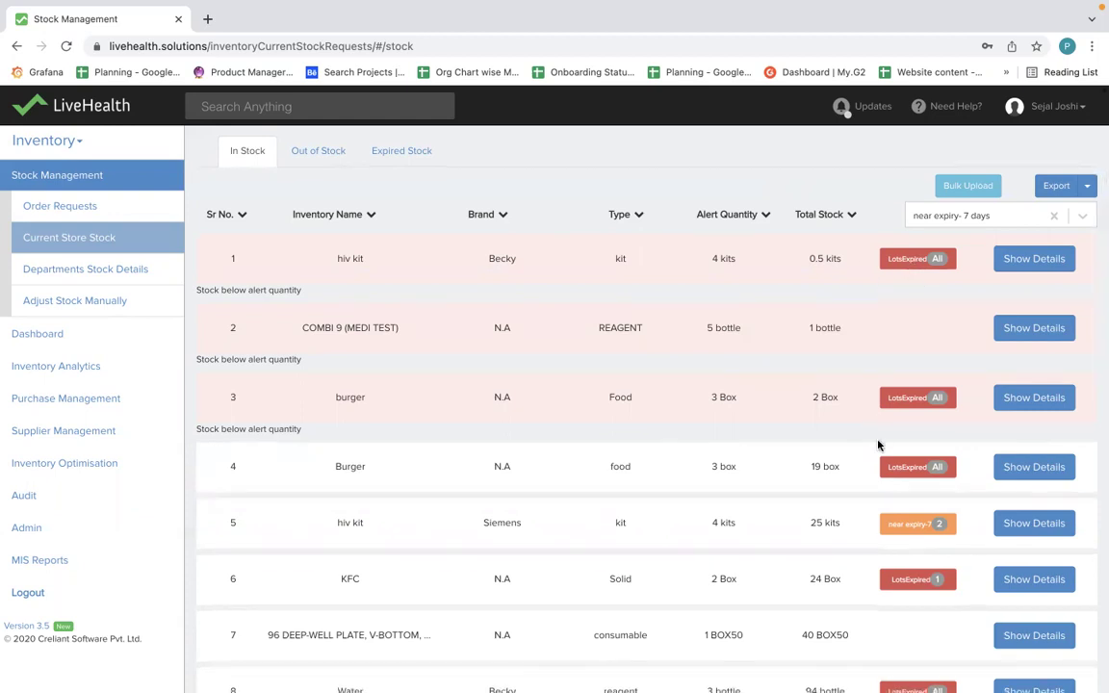
scroll(879, 472, "down", 2)
scroll(879, 491, "down", 2)
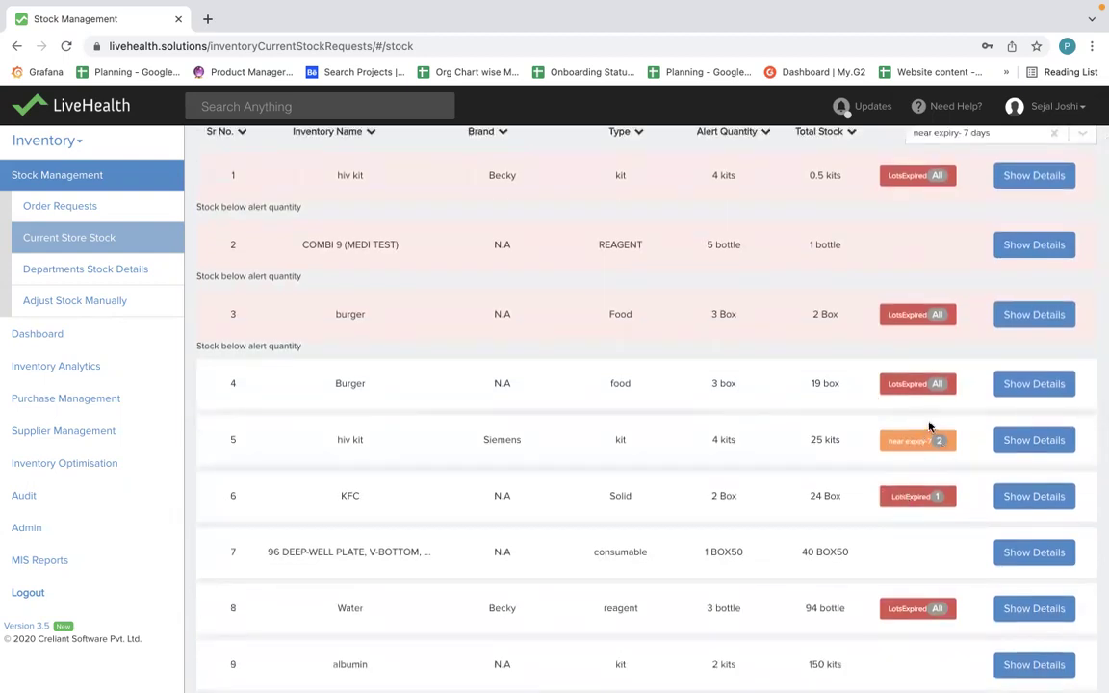
scroll(930, 426, "up", 3)
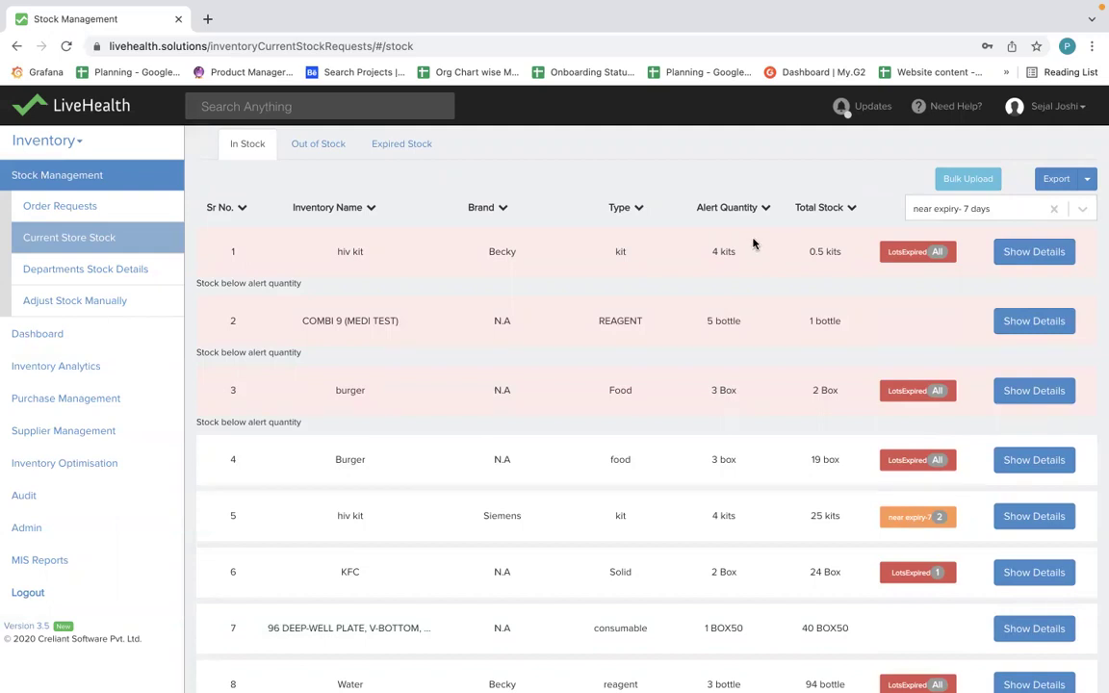
left_click(68, 204)
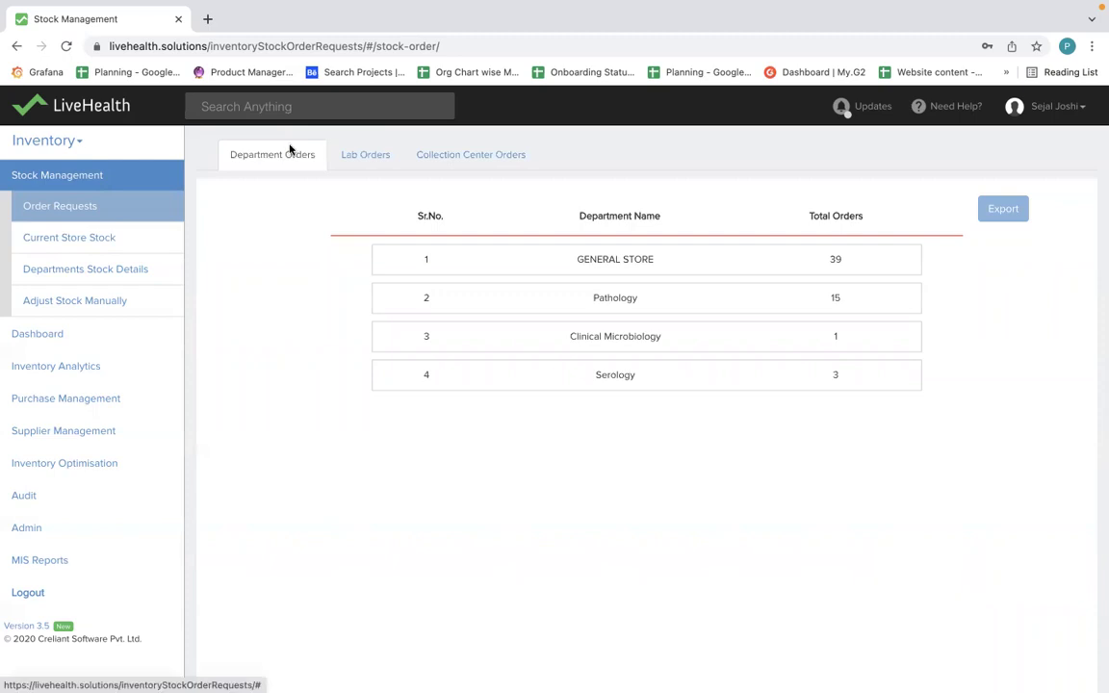
left_click(634, 299)
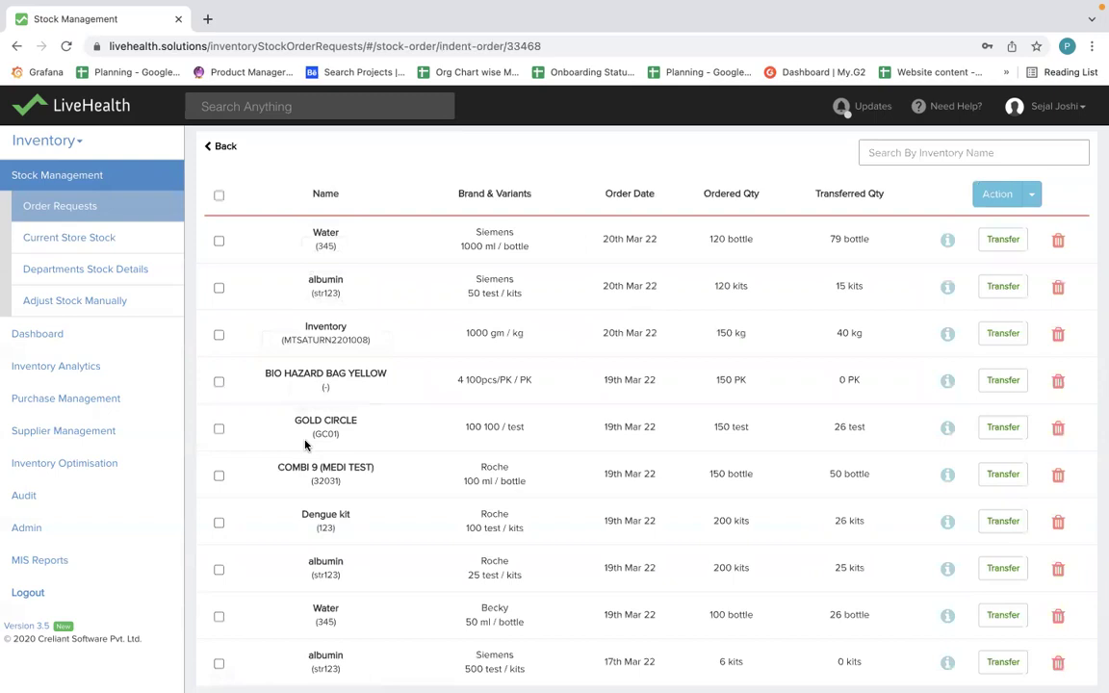
left_click(1003, 240)
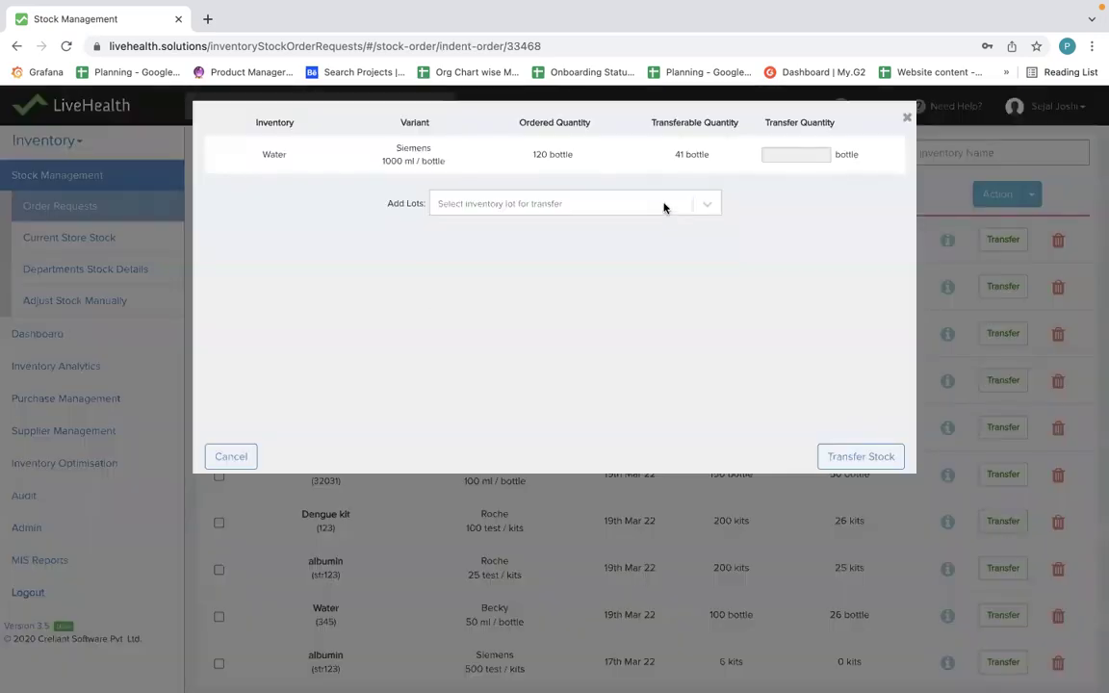
- Pick lot d4, cancel the Water transfer, and return to the order lists
left_click(669, 204)
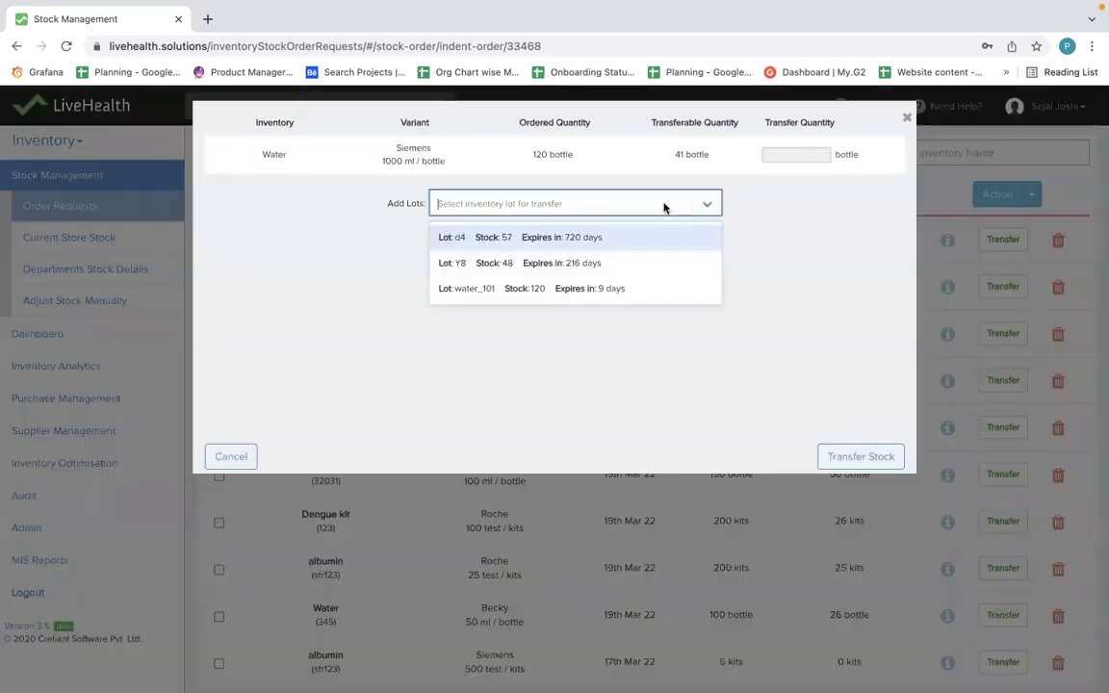
left_click(451, 237)
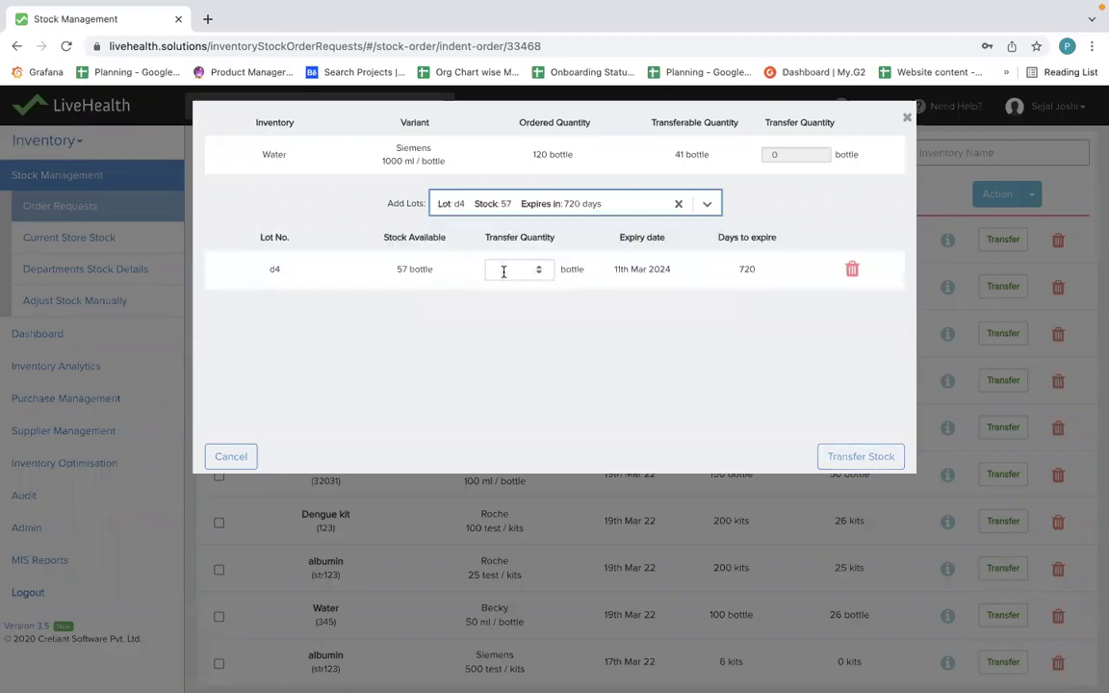
left_click(906, 117)
left_click(227, 147)
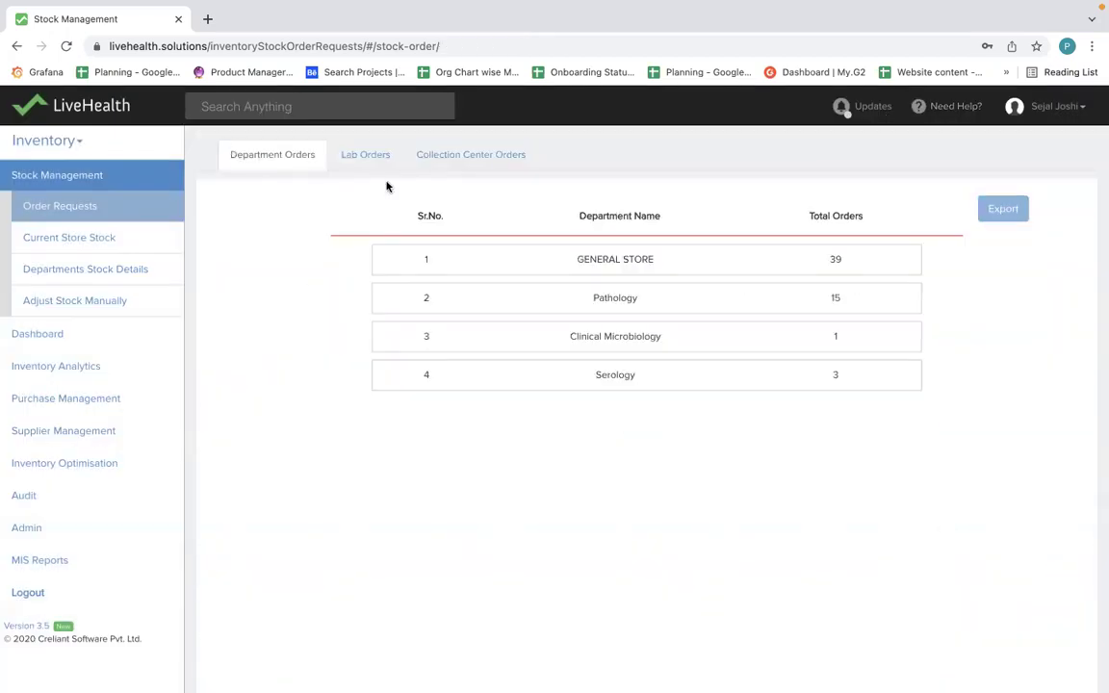
left_click(357, 150)
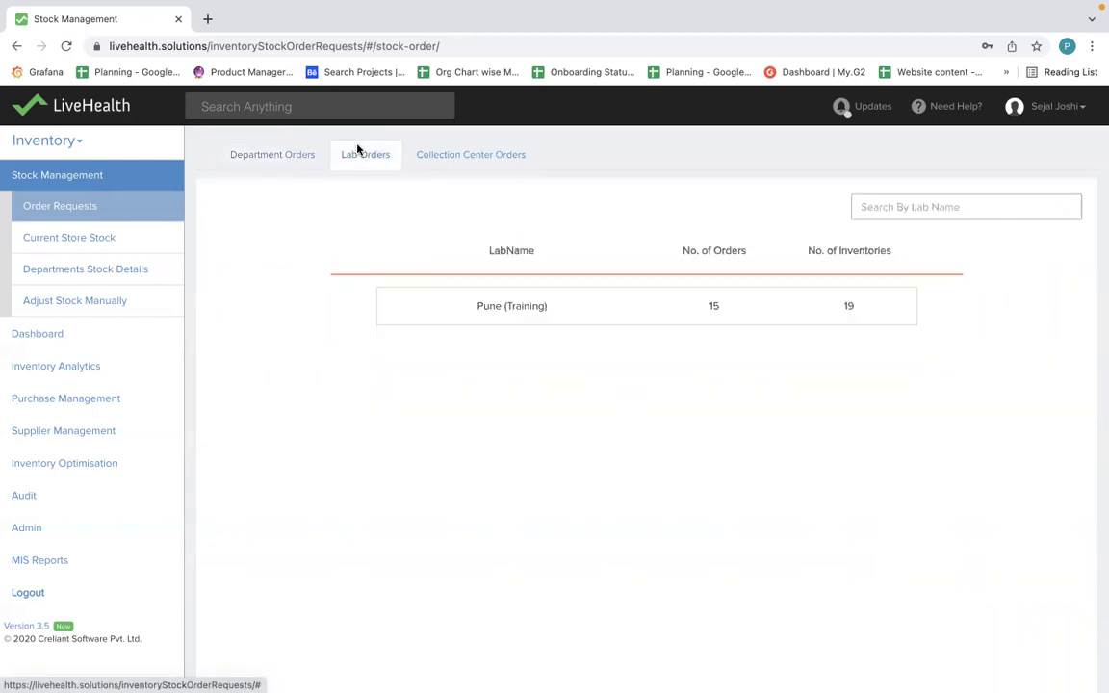
- Open the Pune (Training) lab's orders and the details of order 67
left_click(1054, 113)
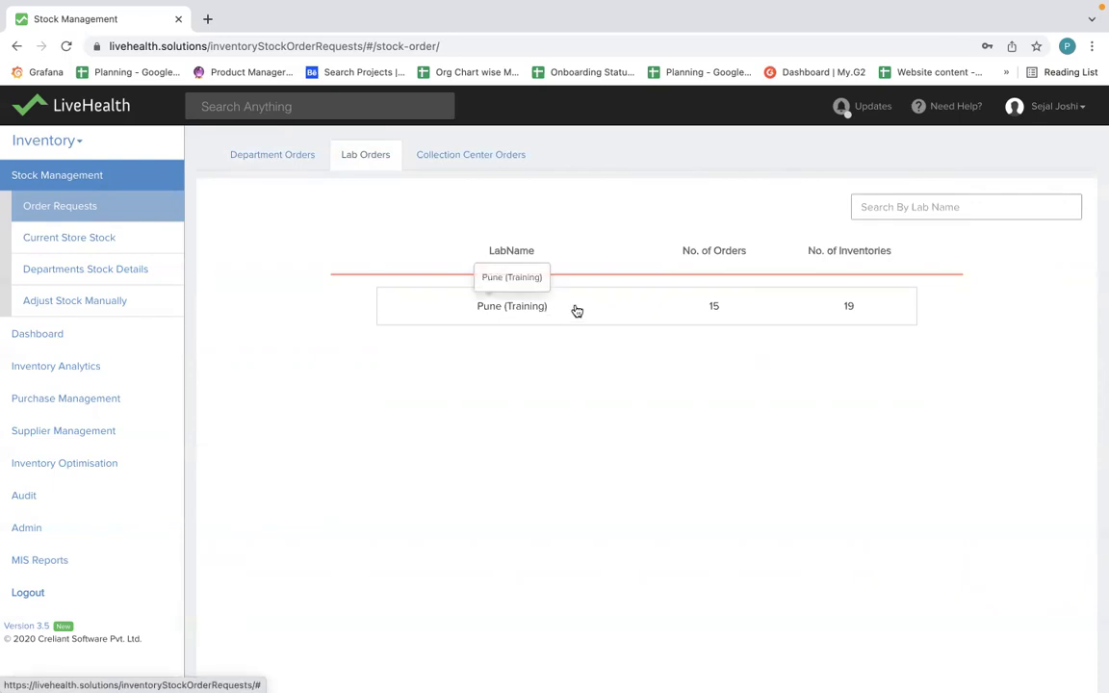
left_click(603, 314)
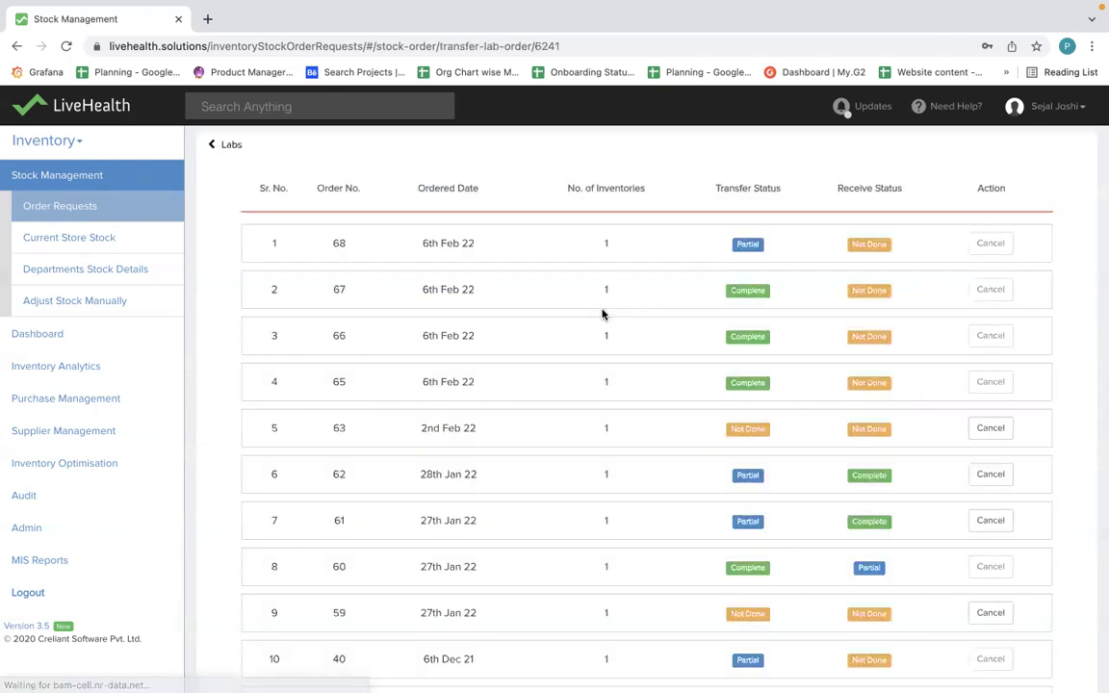
scroll(384, 523, "down", 1)
scroll(384, 523, "up", 1)
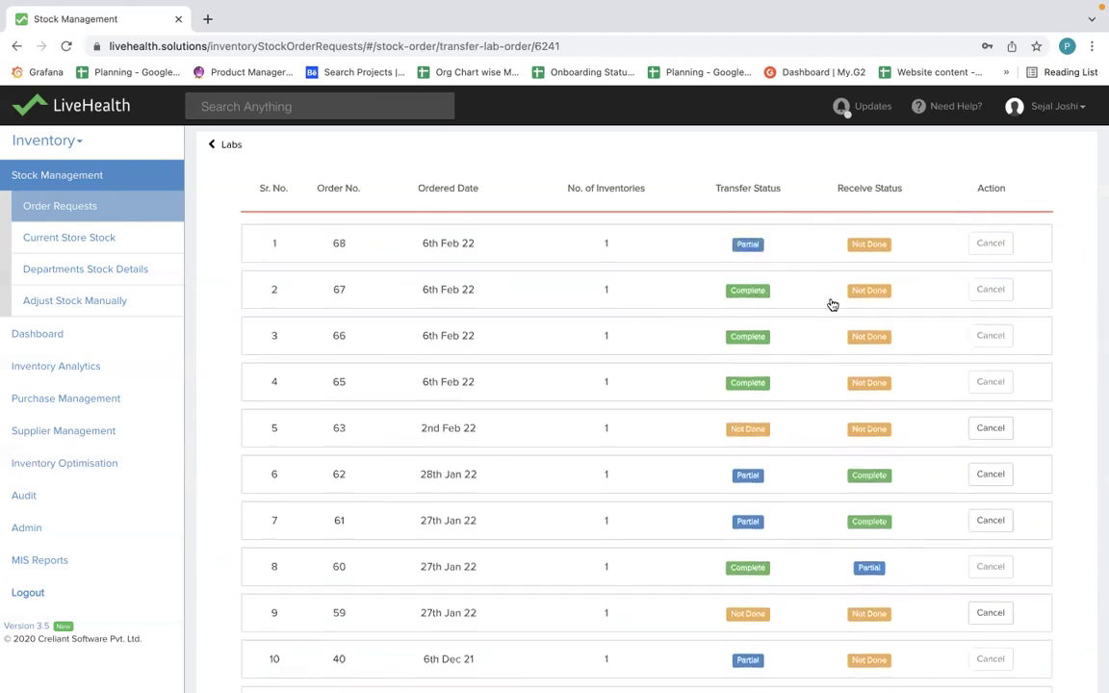
left_click(544, 301)
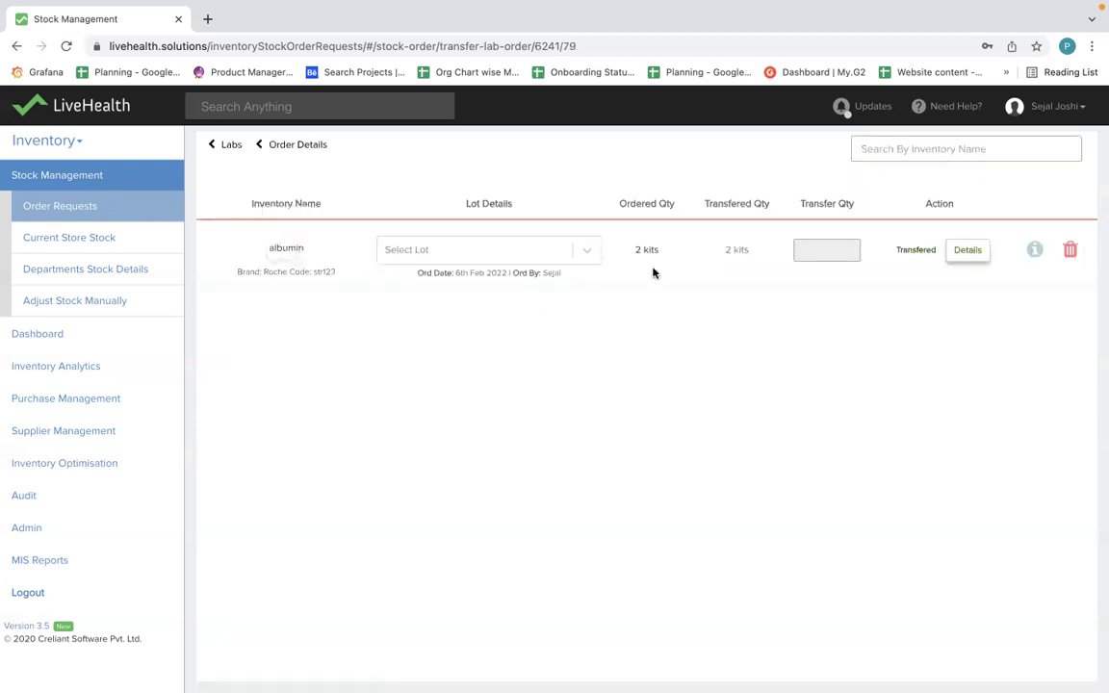
- Review the albumin lot transfer details, then go to Collection Center Orders
left_click(962, 251)
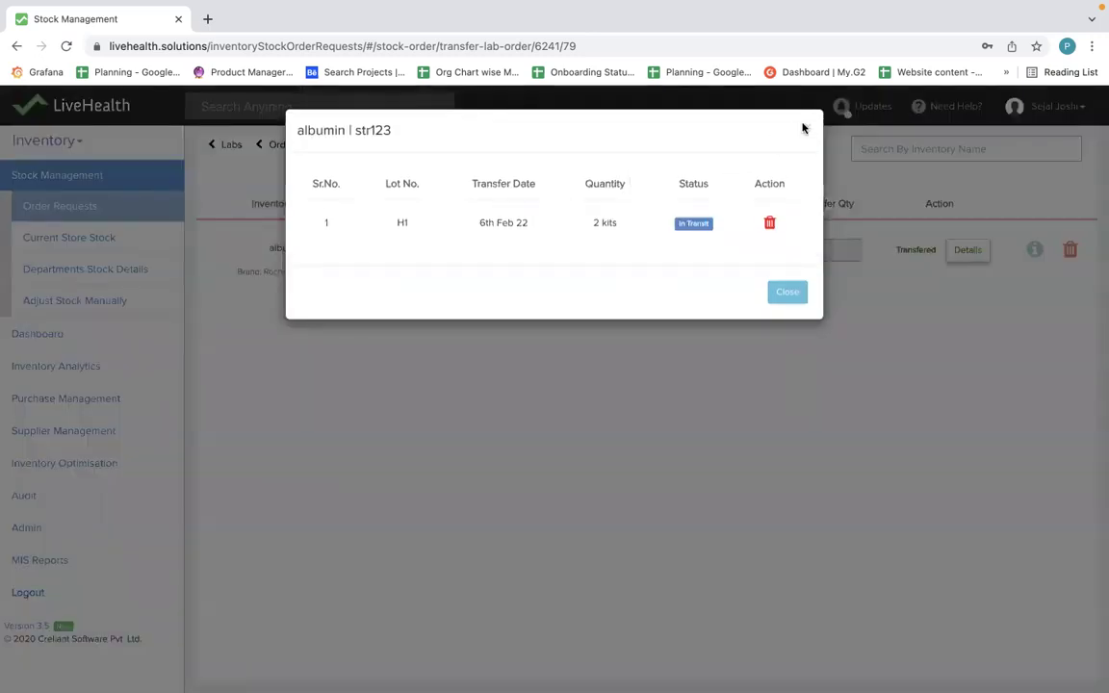
left_click(803, 131)
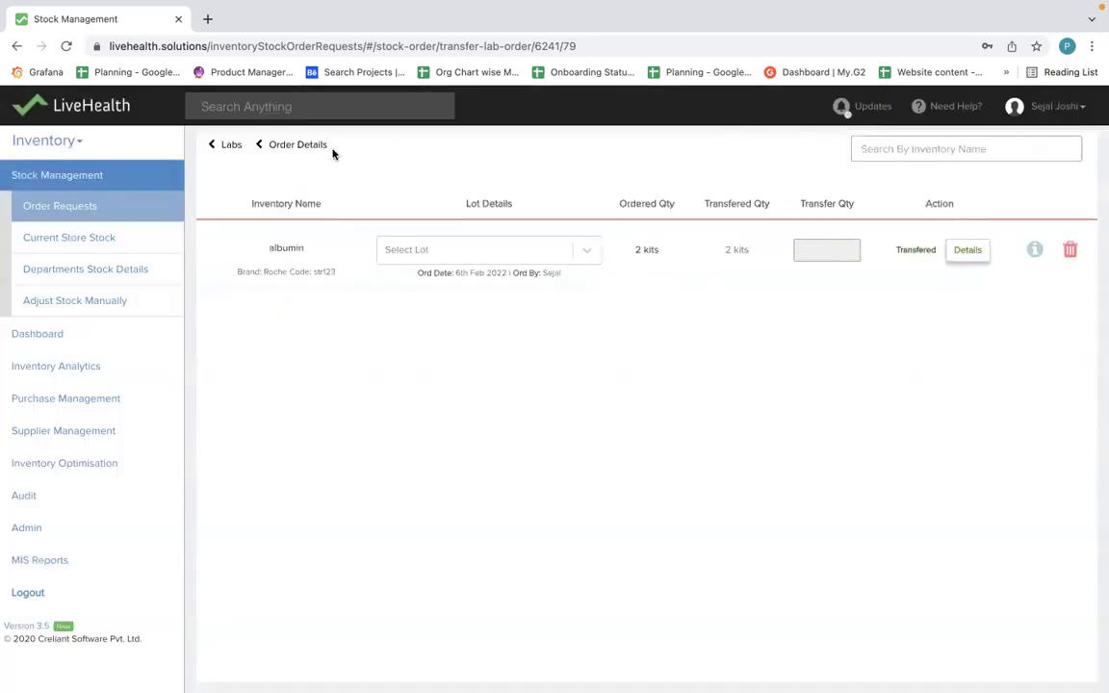
left_click(228, 144)
left_click(448, 152)
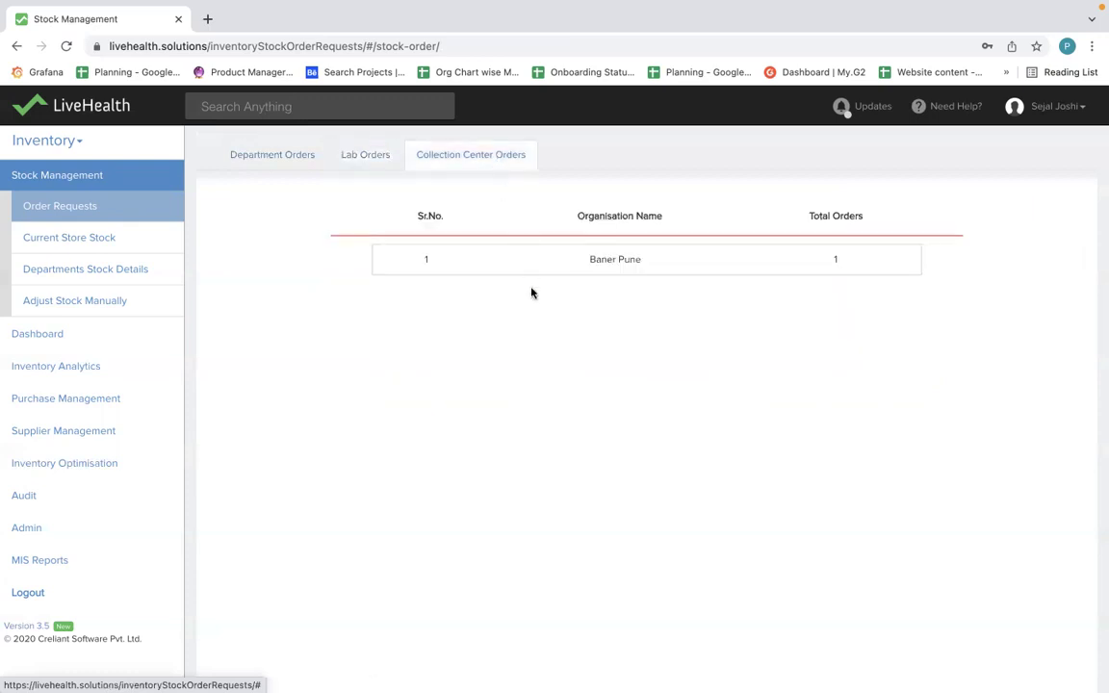
- Check Baner Pune's order requests, then bring up the Inventory Dashboard
left_click(578, 270)
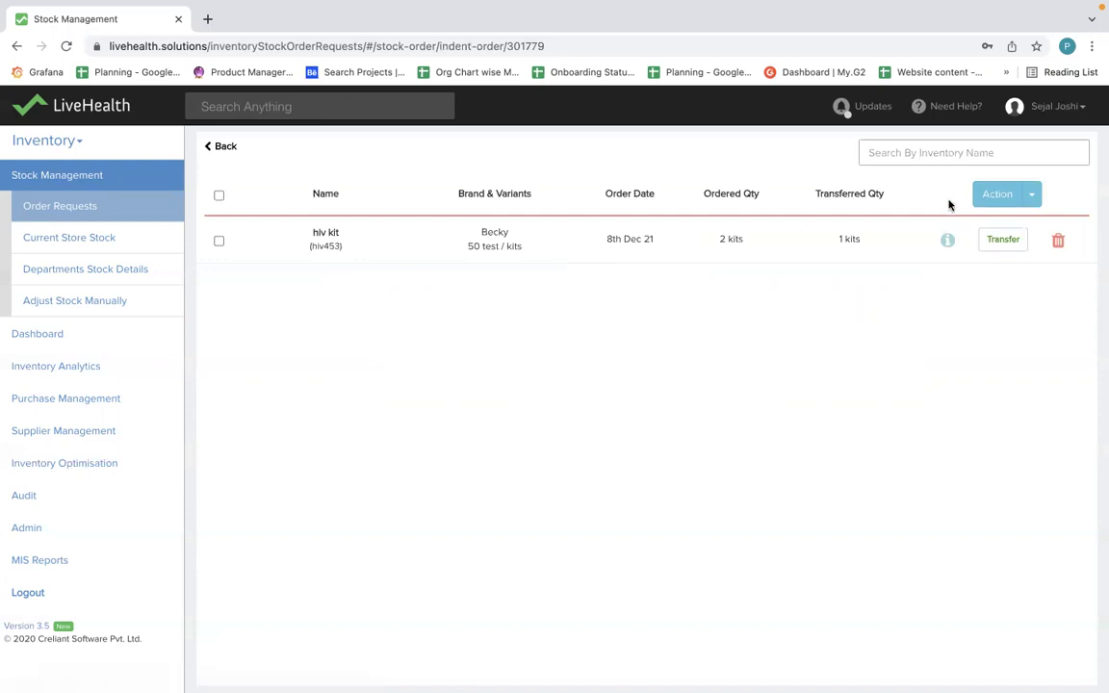
left_click(220, 146)
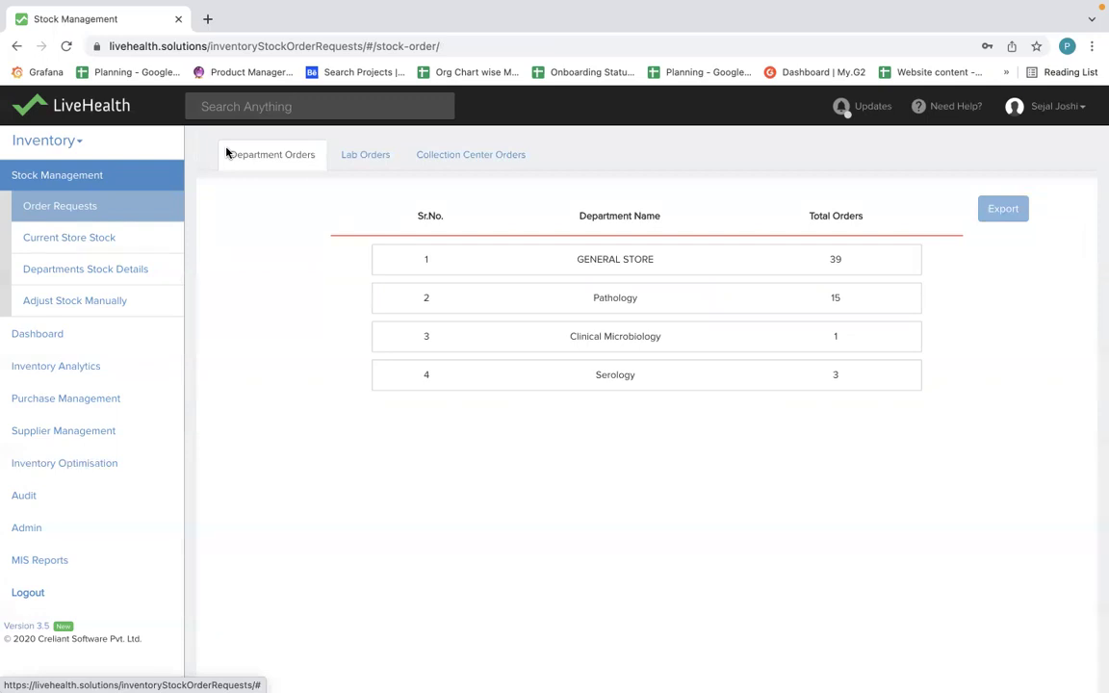
left_click(91, 334)
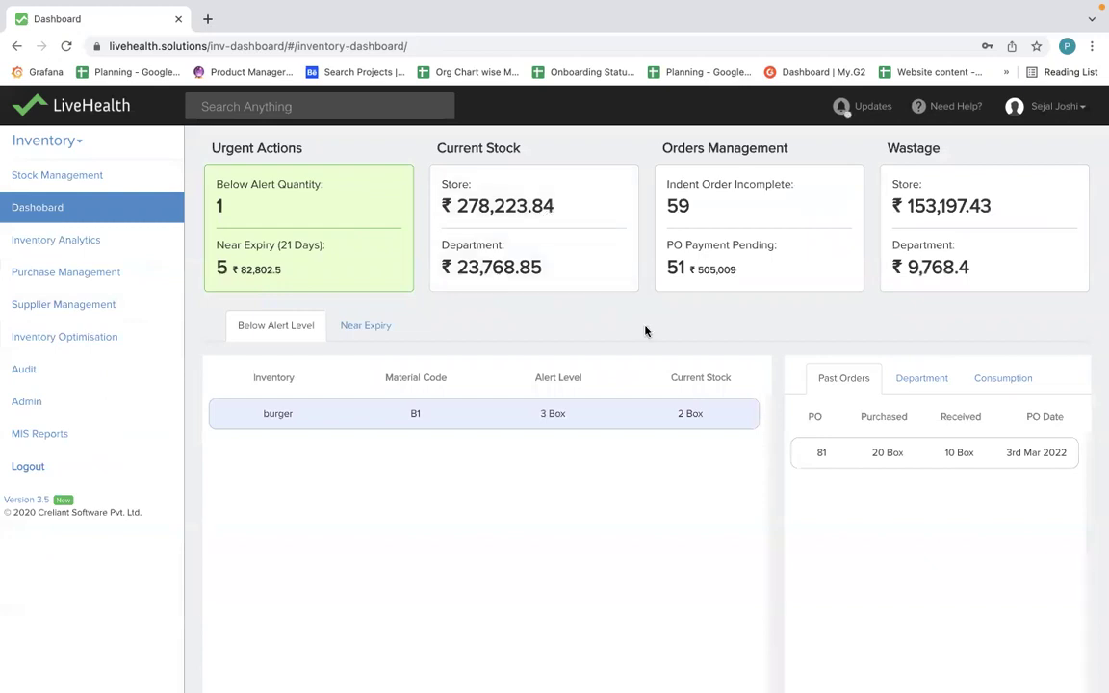
- Preview stock by department, pending supplier payments, expired wastage and below-alert items
left_click(569, 263)
left_click(767, 212)
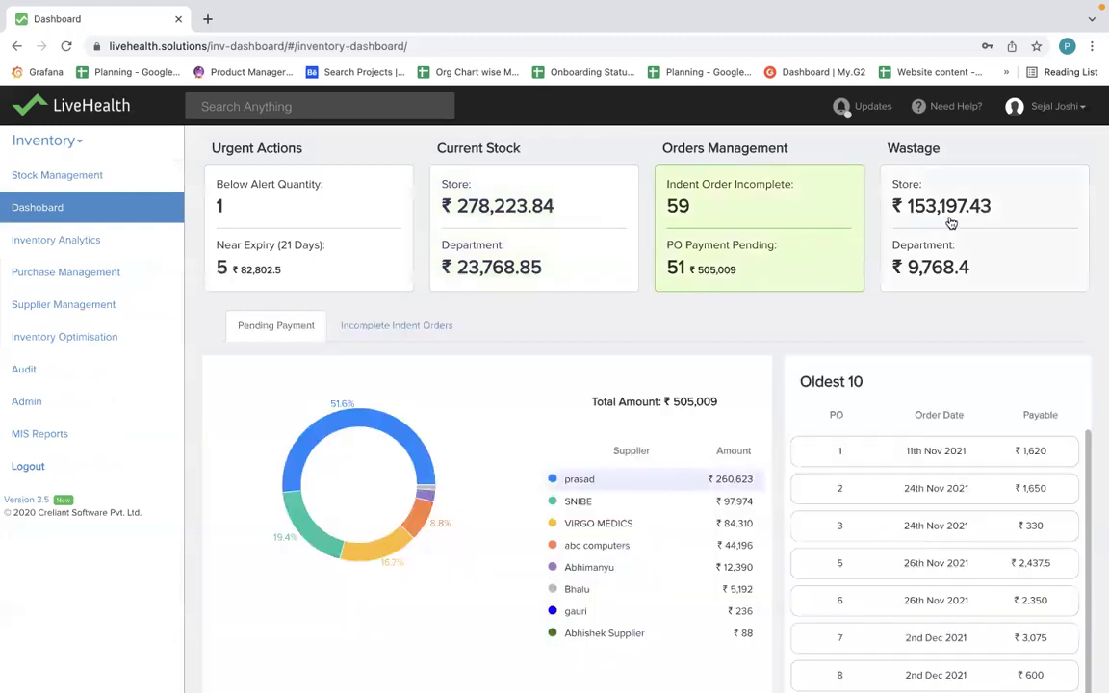
left_click(950, 222)
left_click(314, 179)
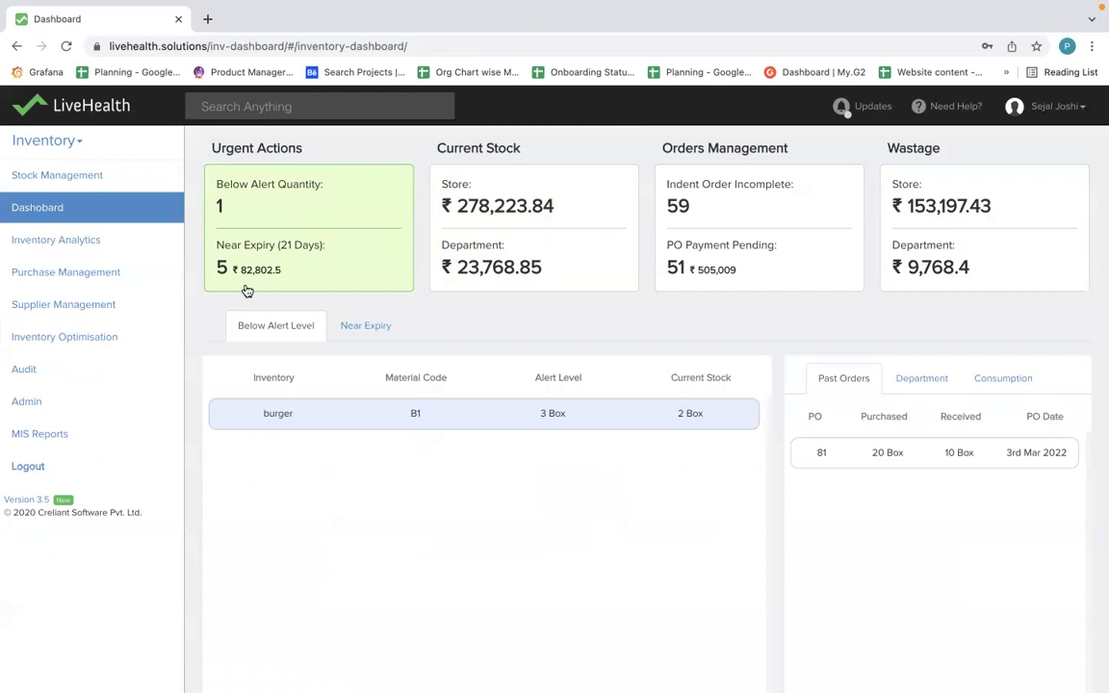
left_click(529, 208)
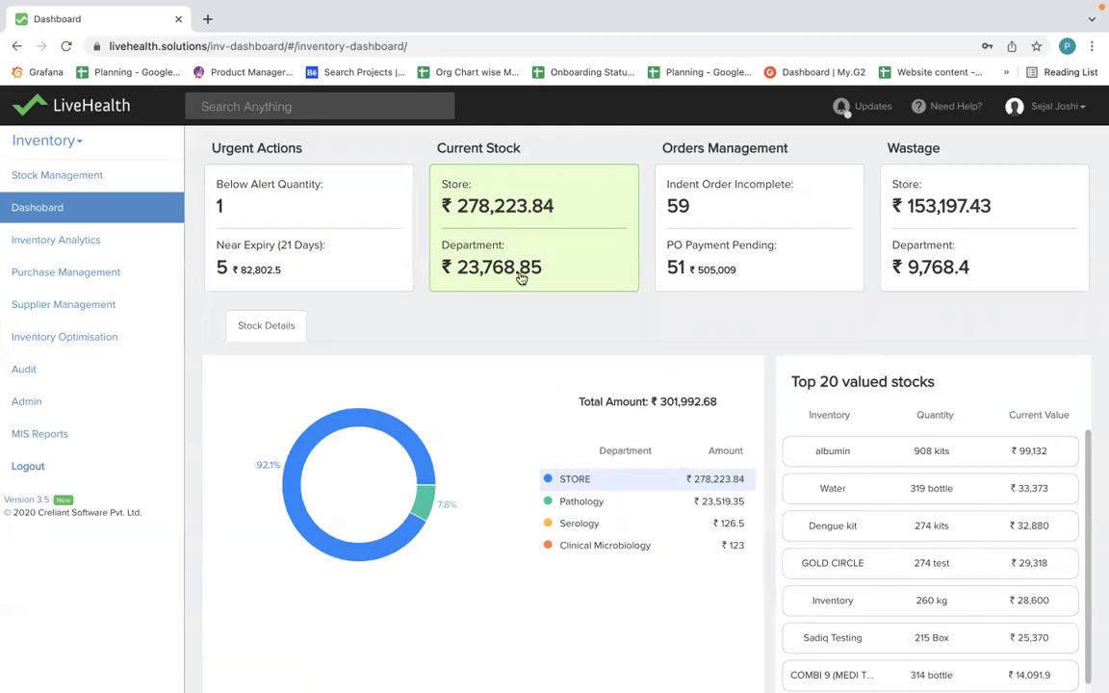
left_click(758, 227)
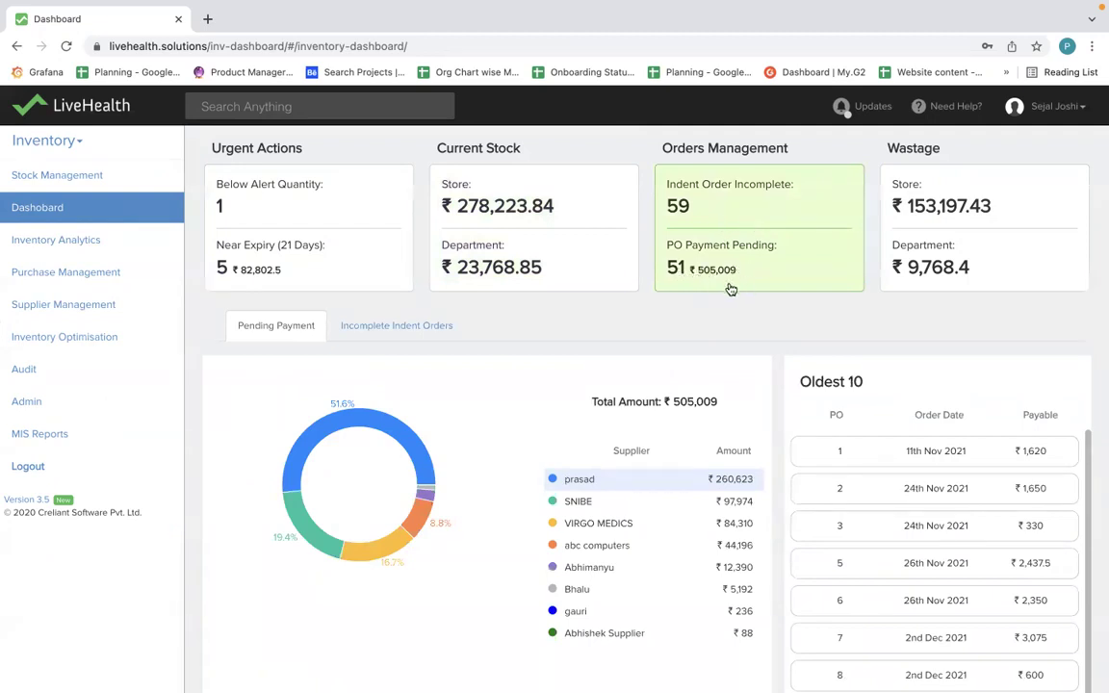
left_click(974, 266)
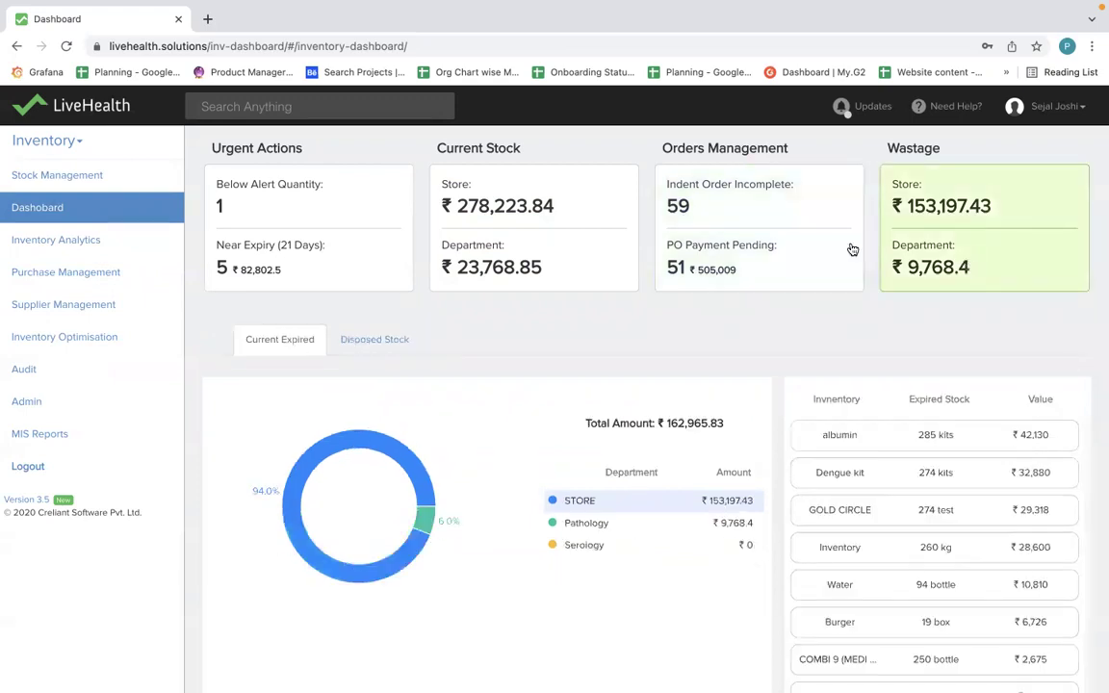
- Review top valued stocks, then list the near-expiry items led by albumin
left_click(467, 216)
left_click(324, 226)
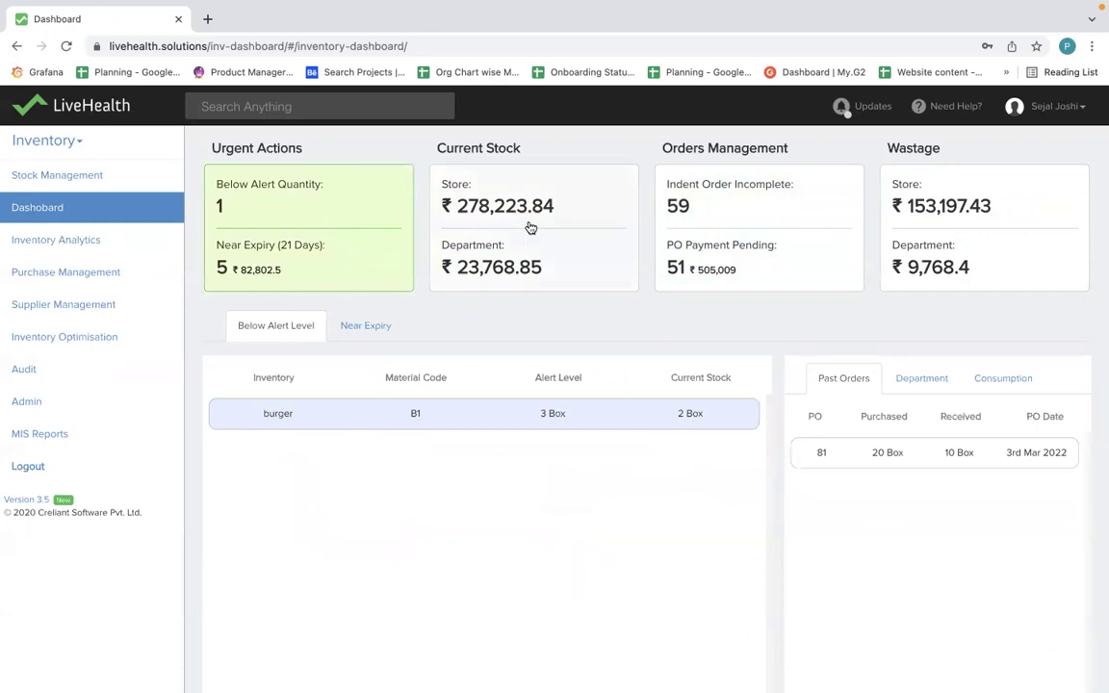
left_click(671, 236)
left_click(268, 272)
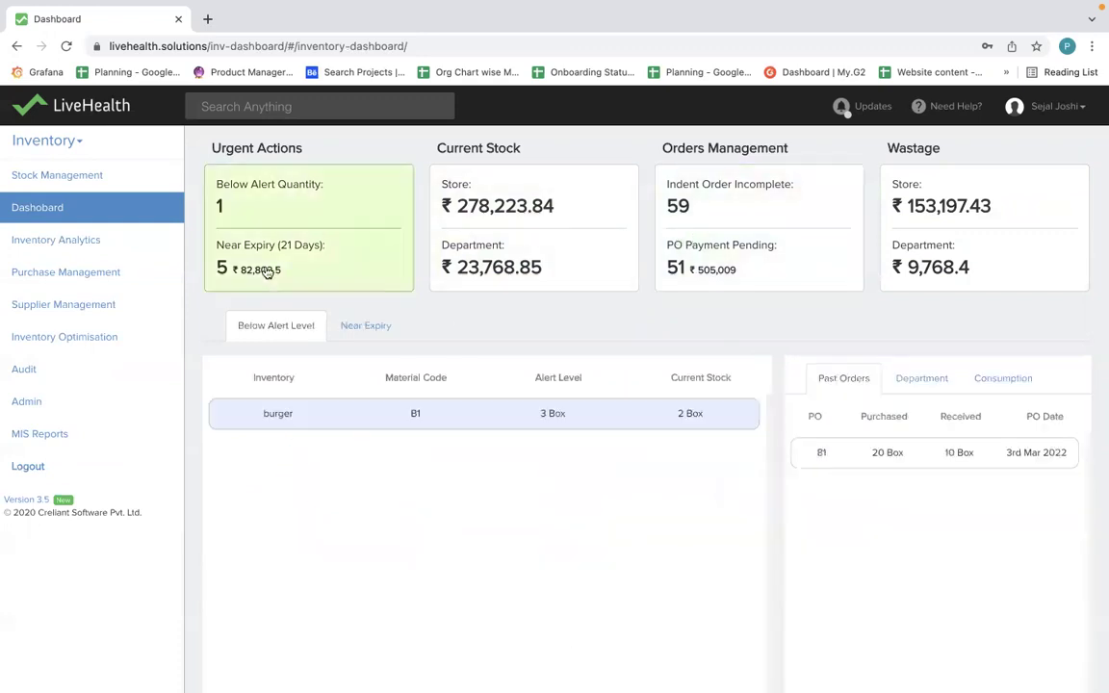
left_click(365, 324)
scroll(451, 332, "down", 1)
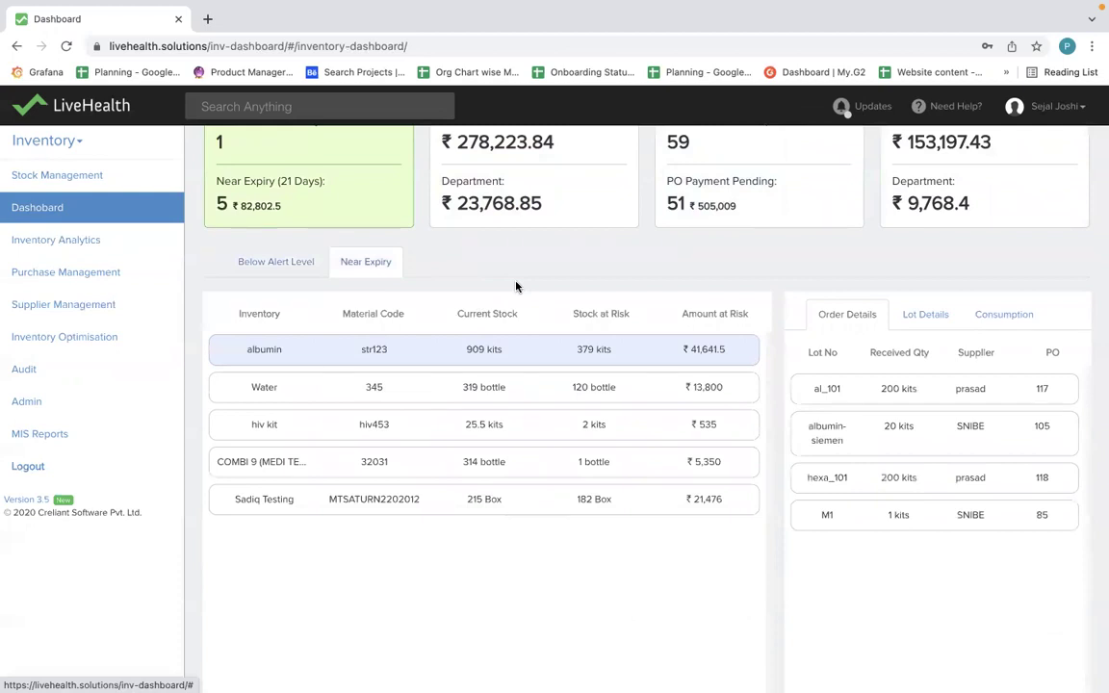
scroll(516, 286, "up", 1)
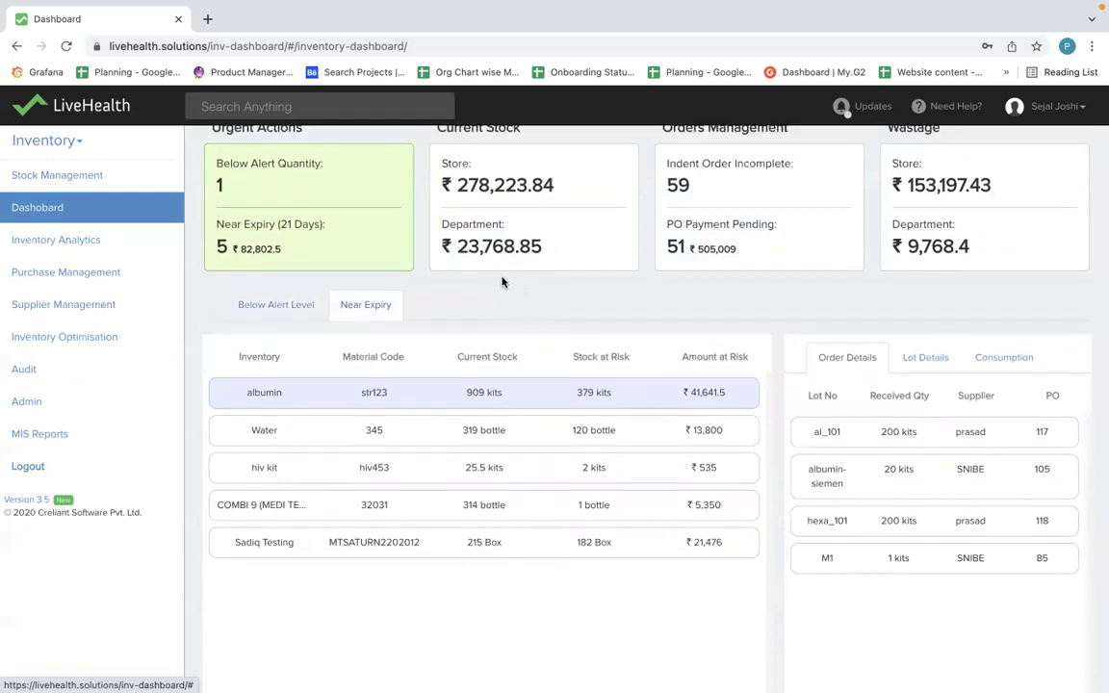
left_click(43, 139)
scroll(303, 264, "up", 2)
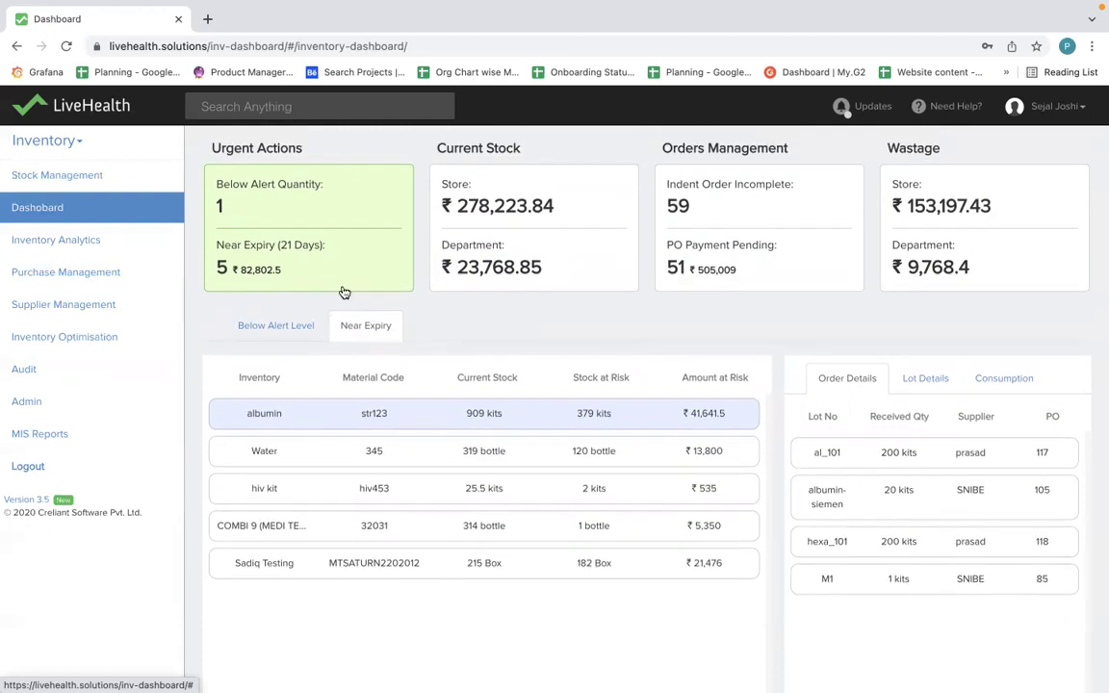
- Switch to the Operation module and view Inventory Management's Auto Stock Consumption settings
mouse_move(48, 143)
left_click(44, 175)
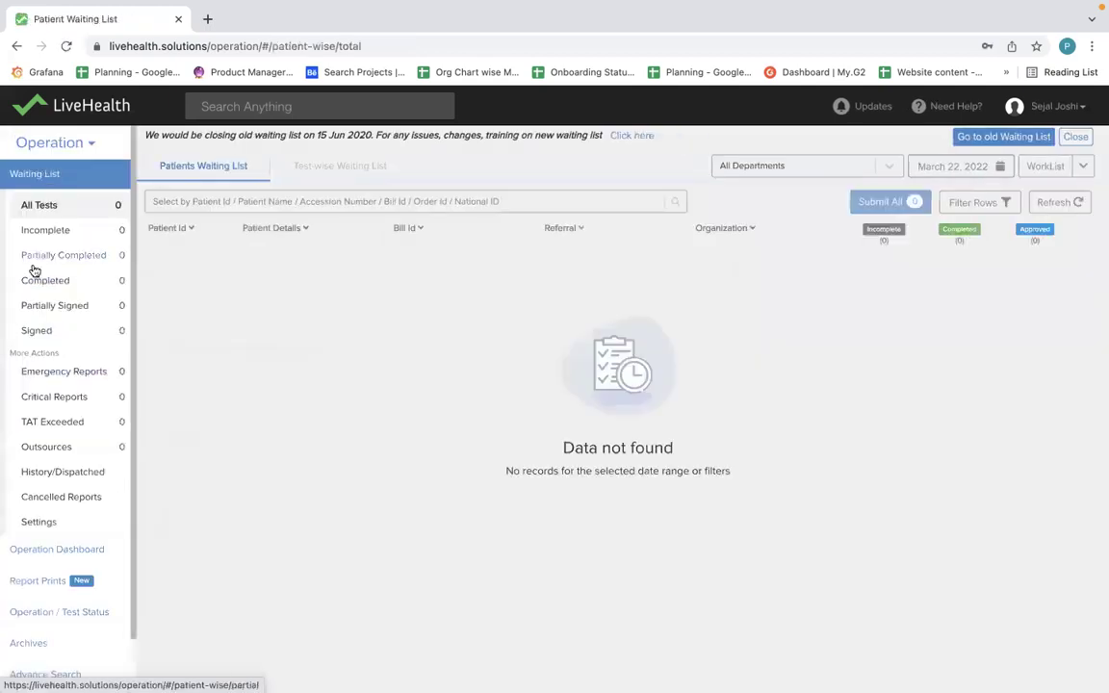
scroll(20, 363, "down", 1)
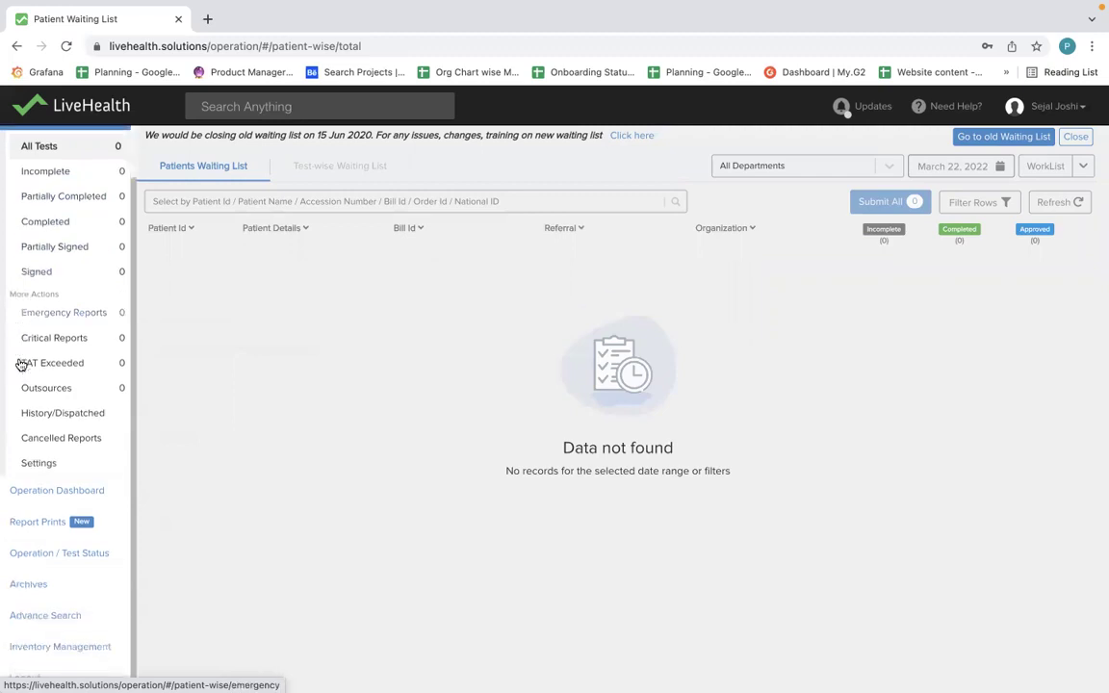
left_click(54, 647)
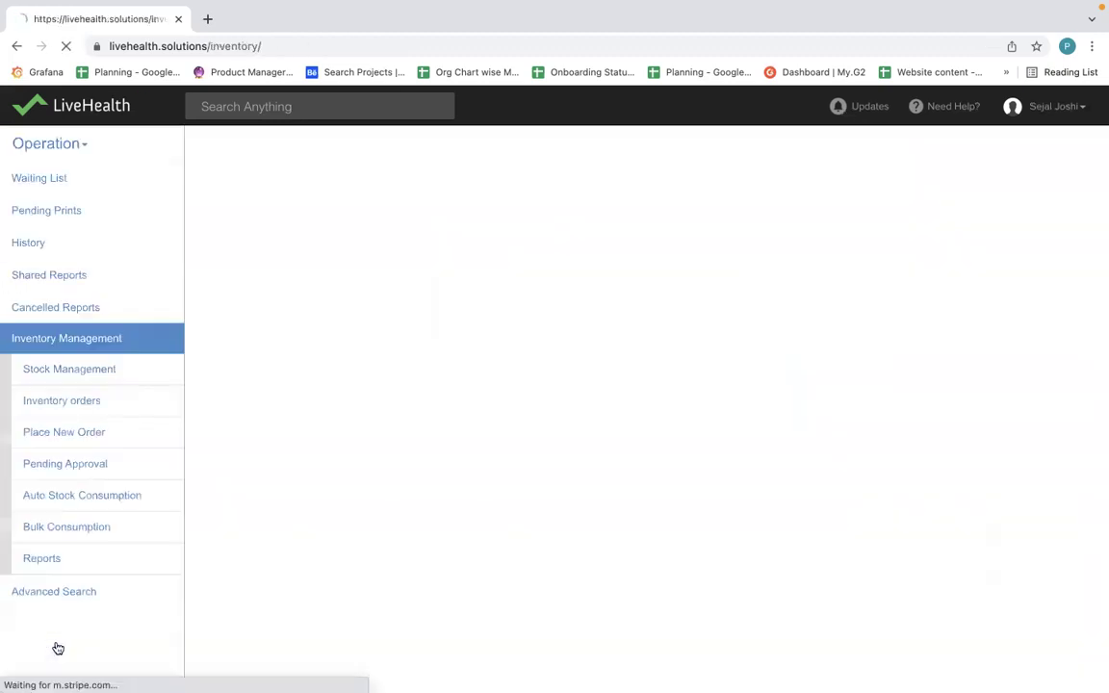
left_click(87, 491)
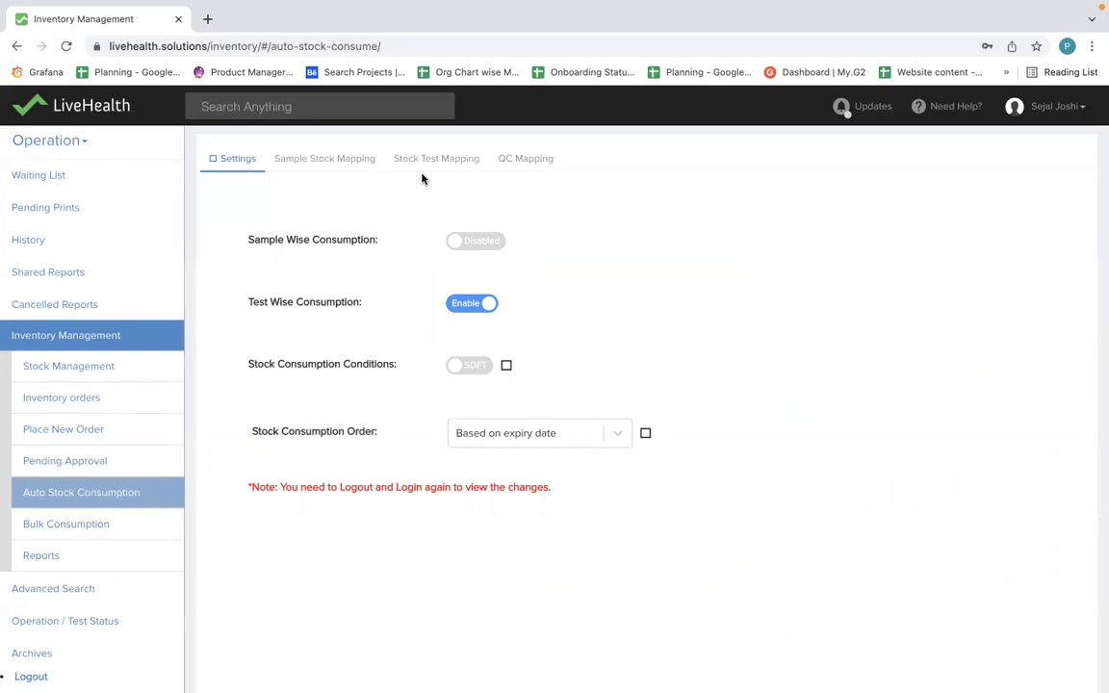
- Inspect Serum's sample stock mapping, try mapping albumin, then cancel and go back
left_click(336, 165)
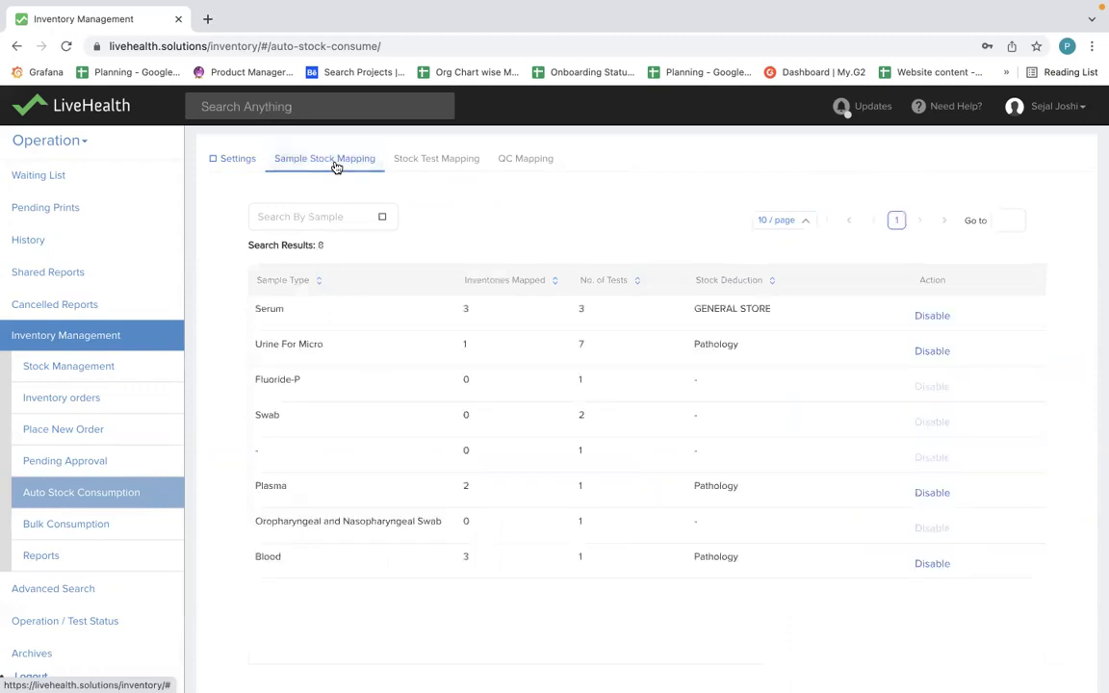
left_click(296, 314)
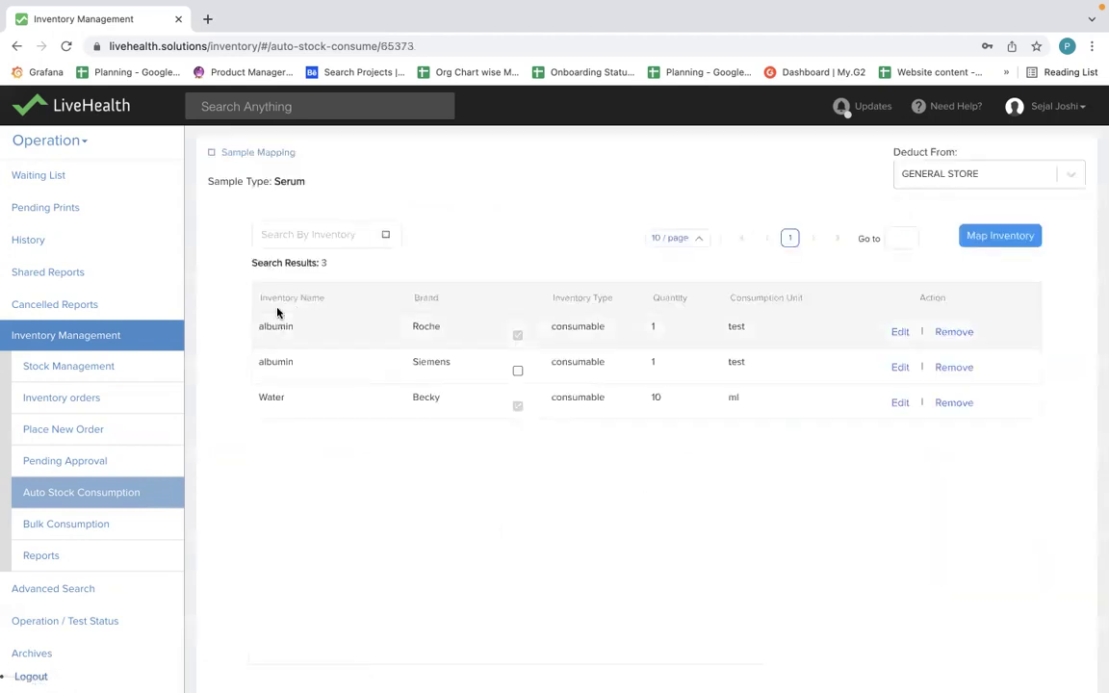
left_click(996, 238)
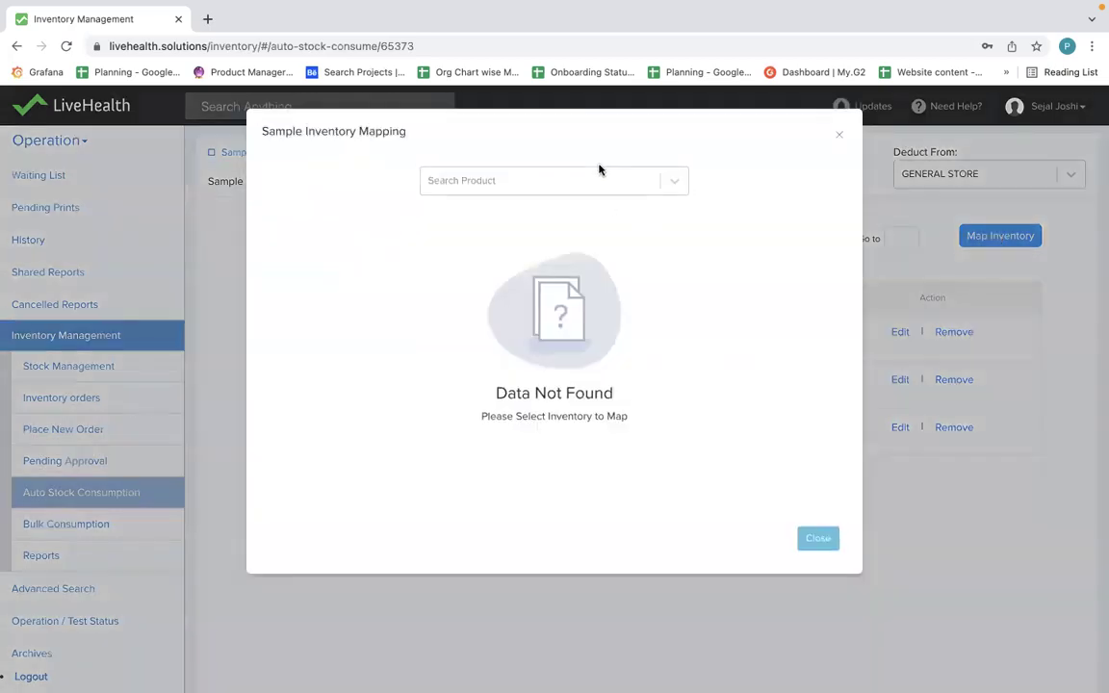
left_click(589, 180)
left_click(555, 223)
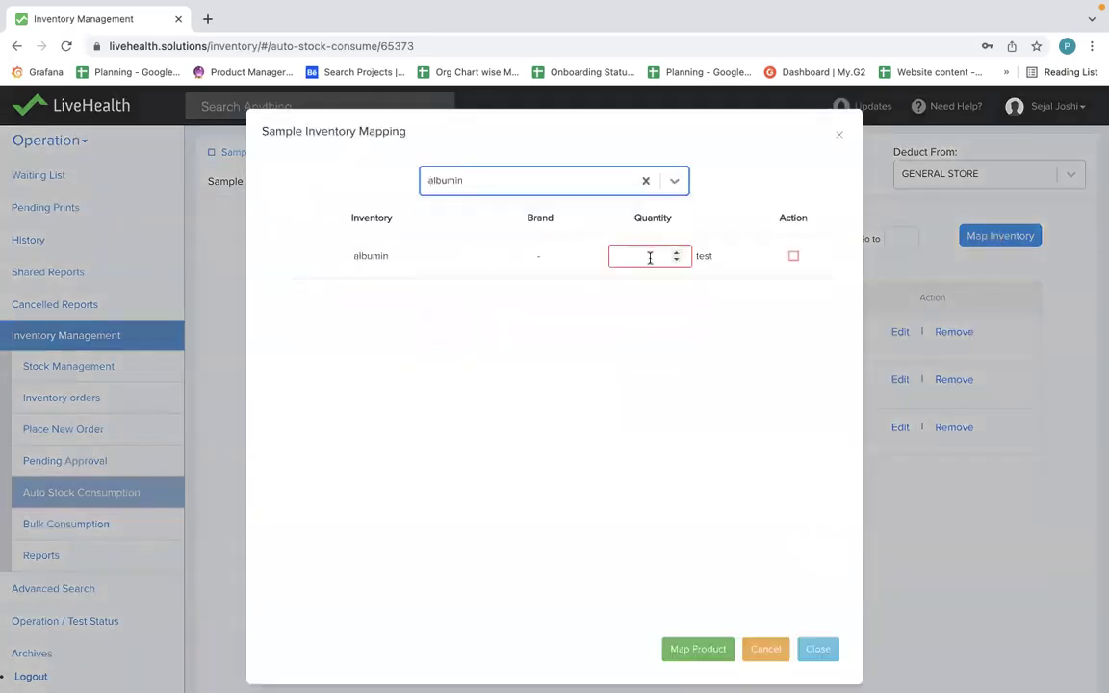
left_click(838, 135)
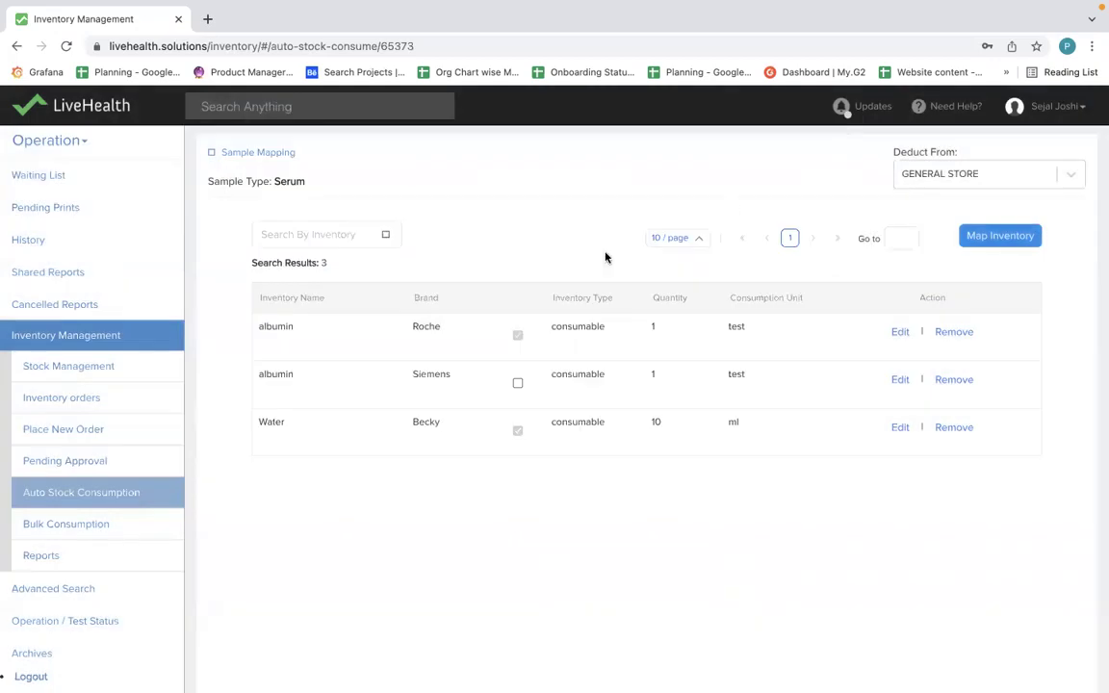
left_click(241, 153)
- Look up Toxoplasma - IgG Antibody's test stock mapping, then view the QC Mapping list
left_click(439, 156)
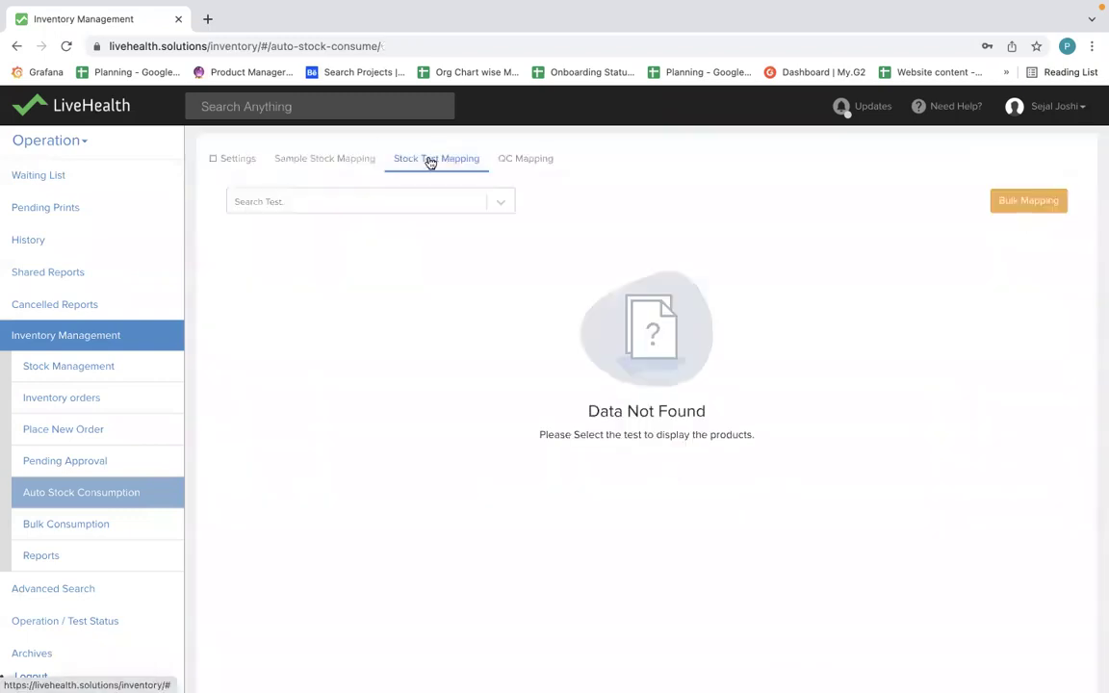
left_click(380, 205)
type("tox")
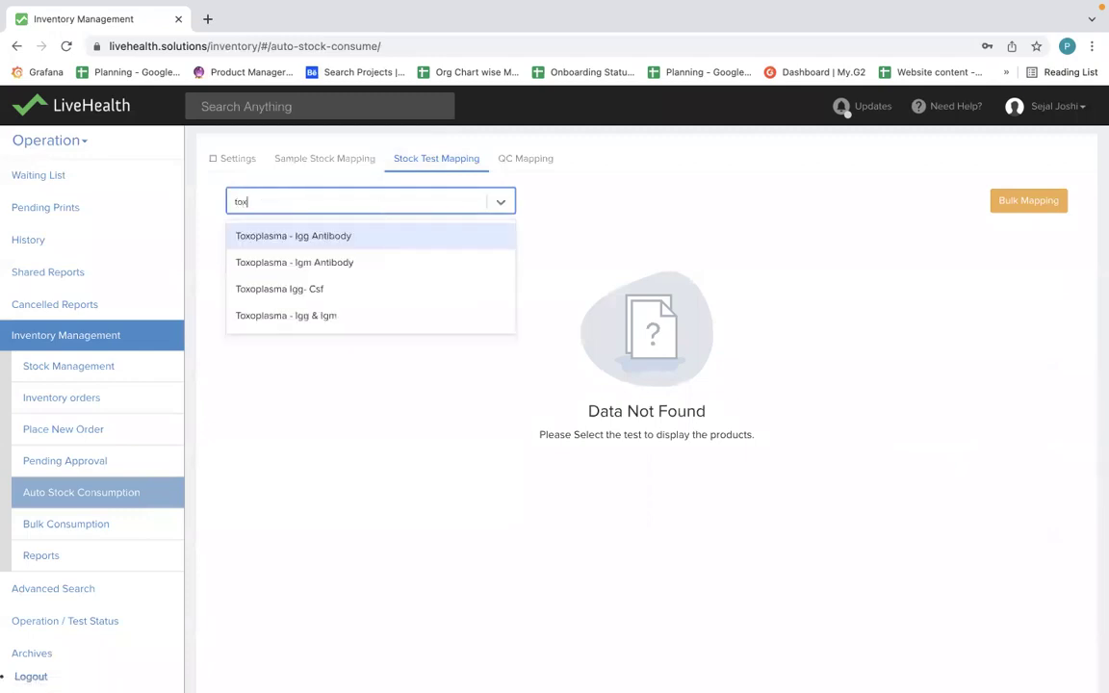
left_click(368, 235)
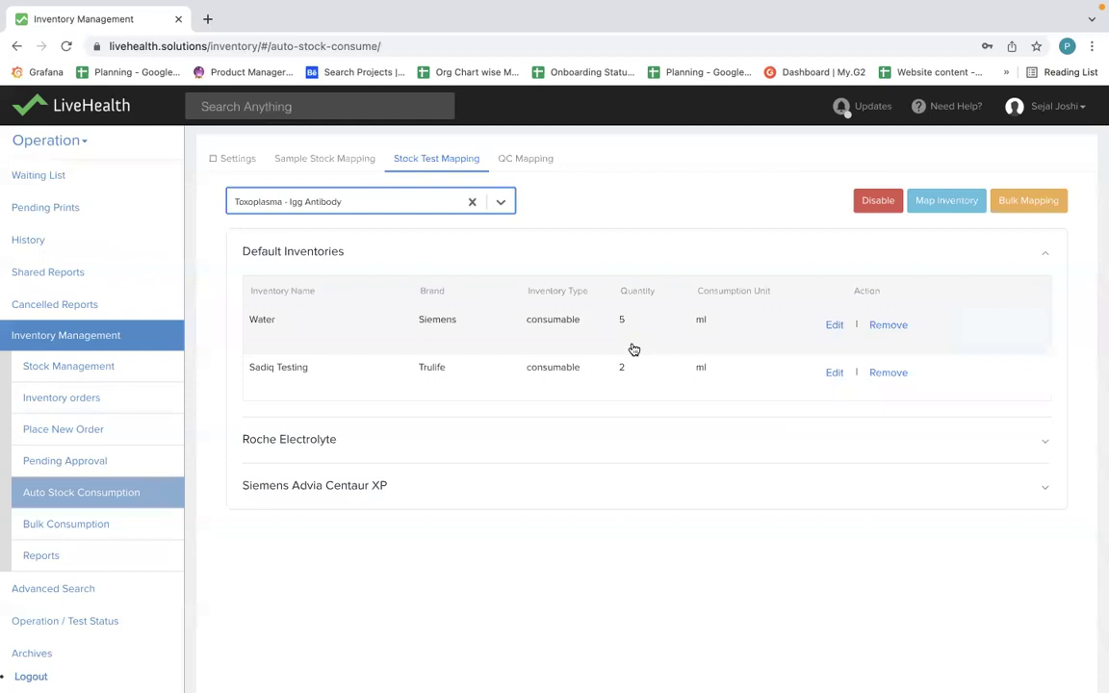
left_click(533, 160)
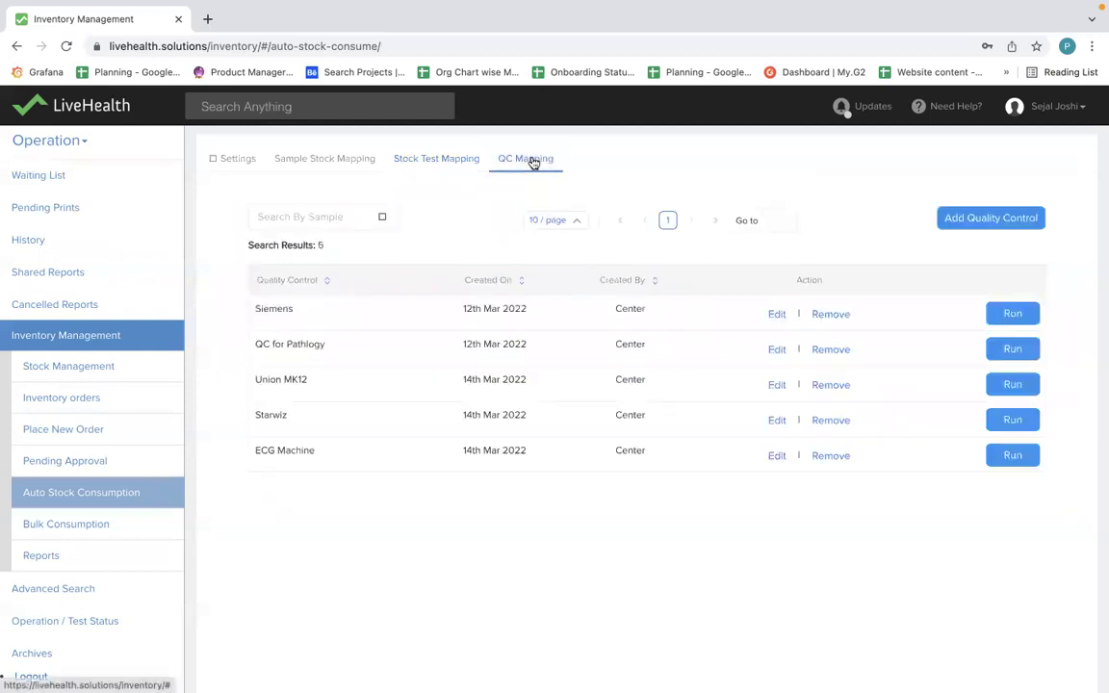
left_click(967, 217)
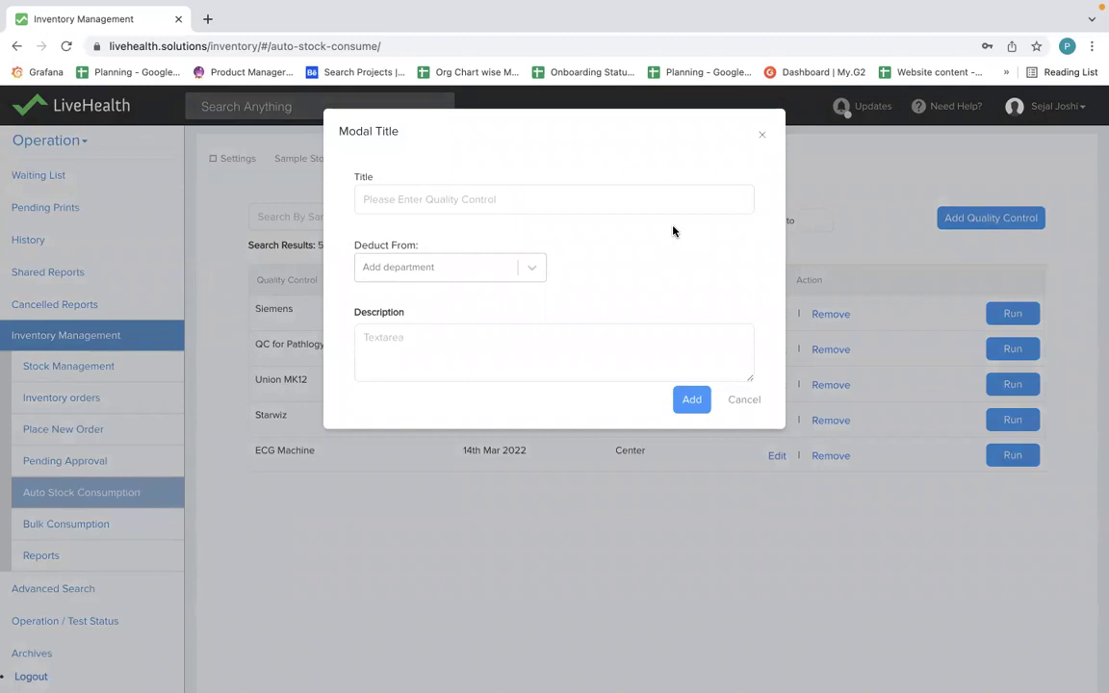
left_click(760, 140)
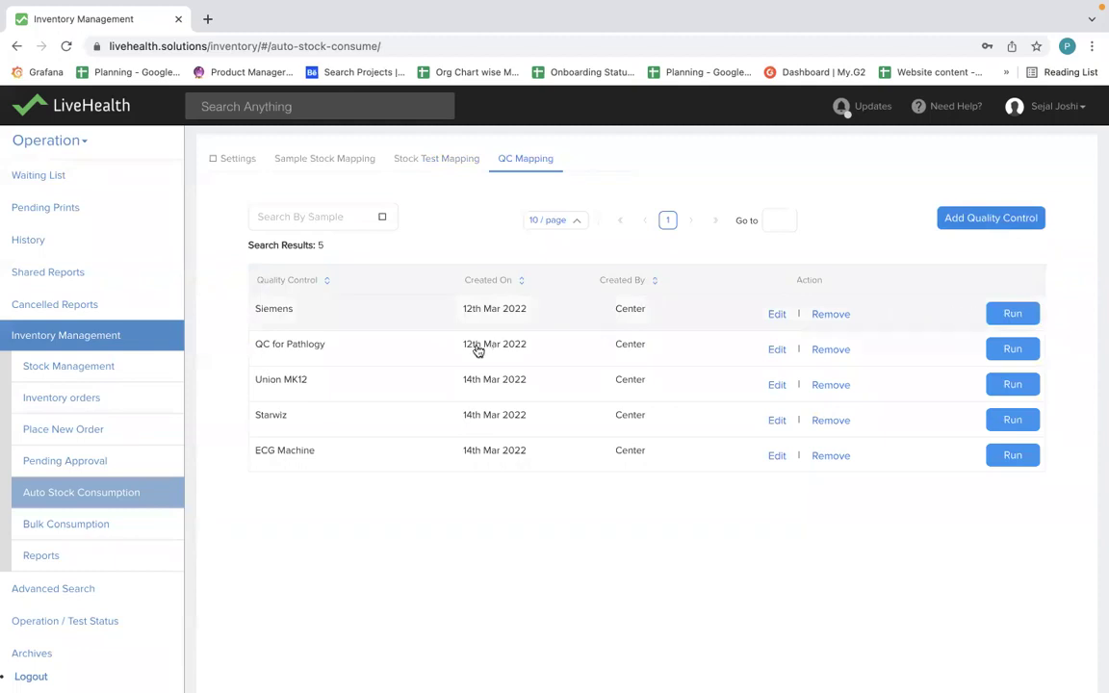
left_click(294, 321)
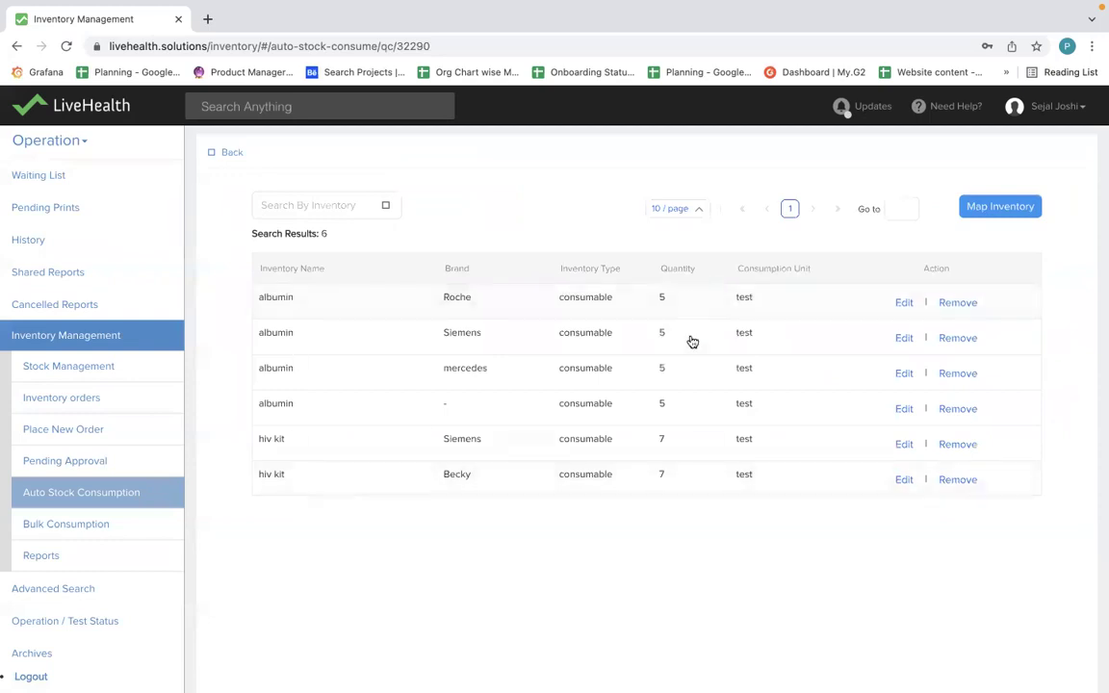
left_click(989, 209)
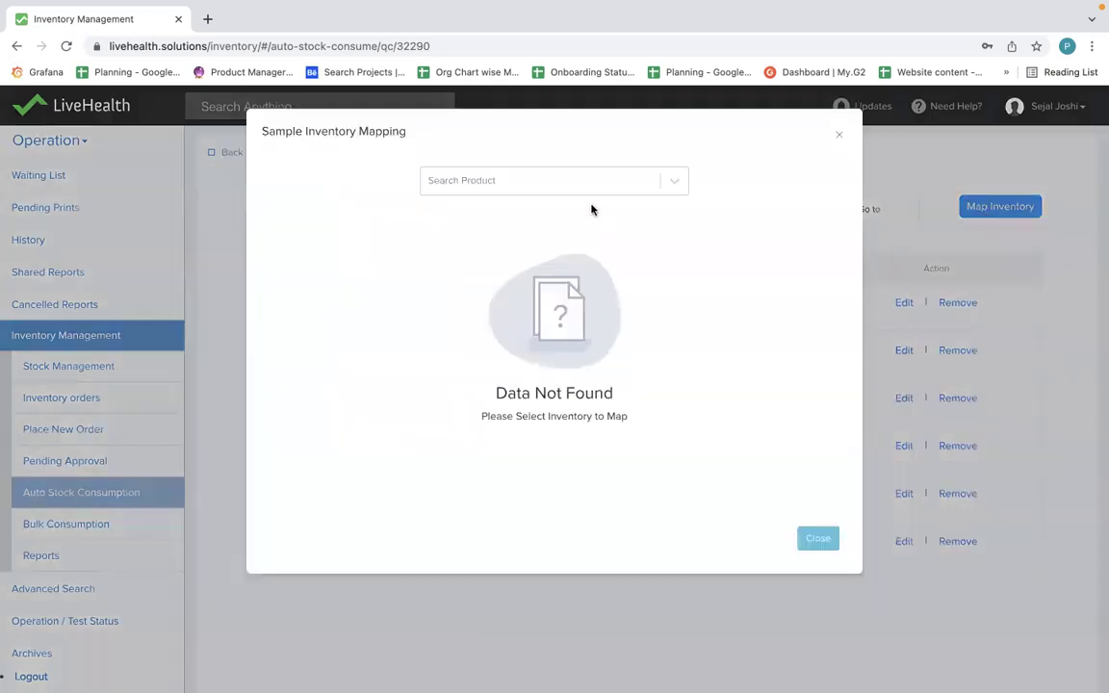
left_click(838, 134)
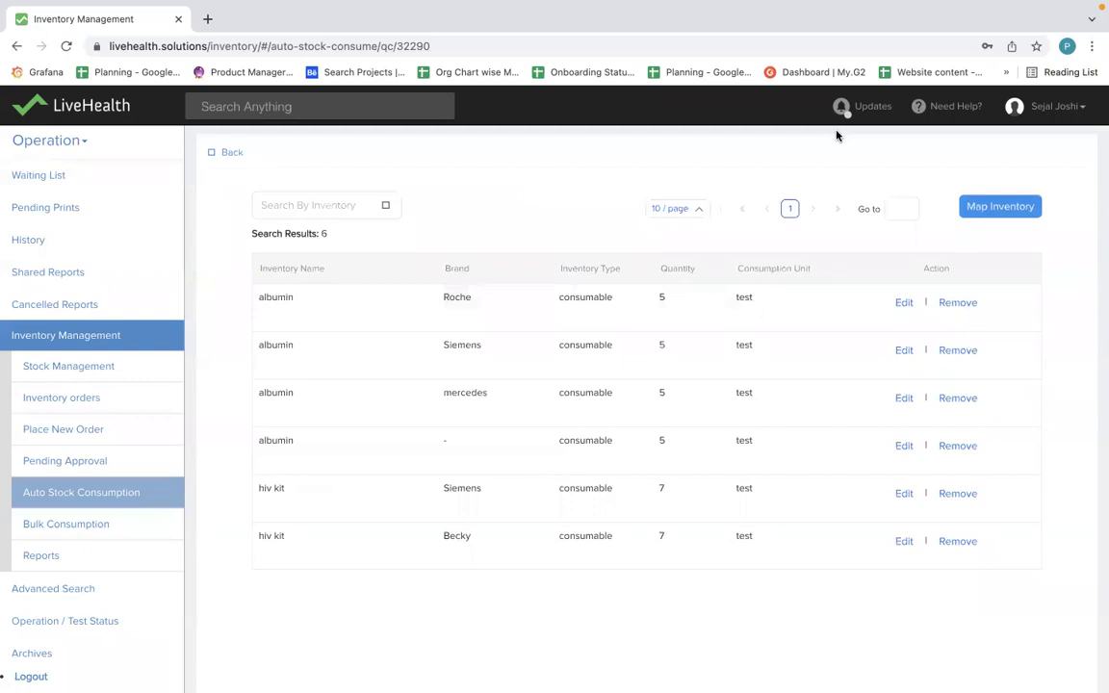
left_click(230, 153)
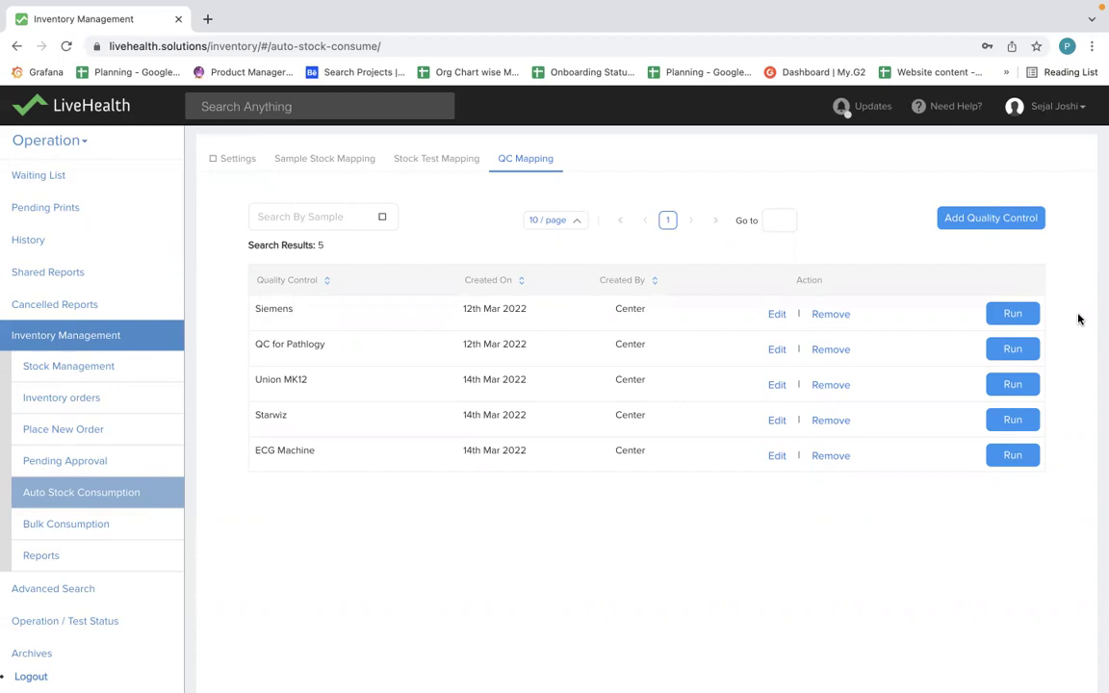
left_click(80, 140)
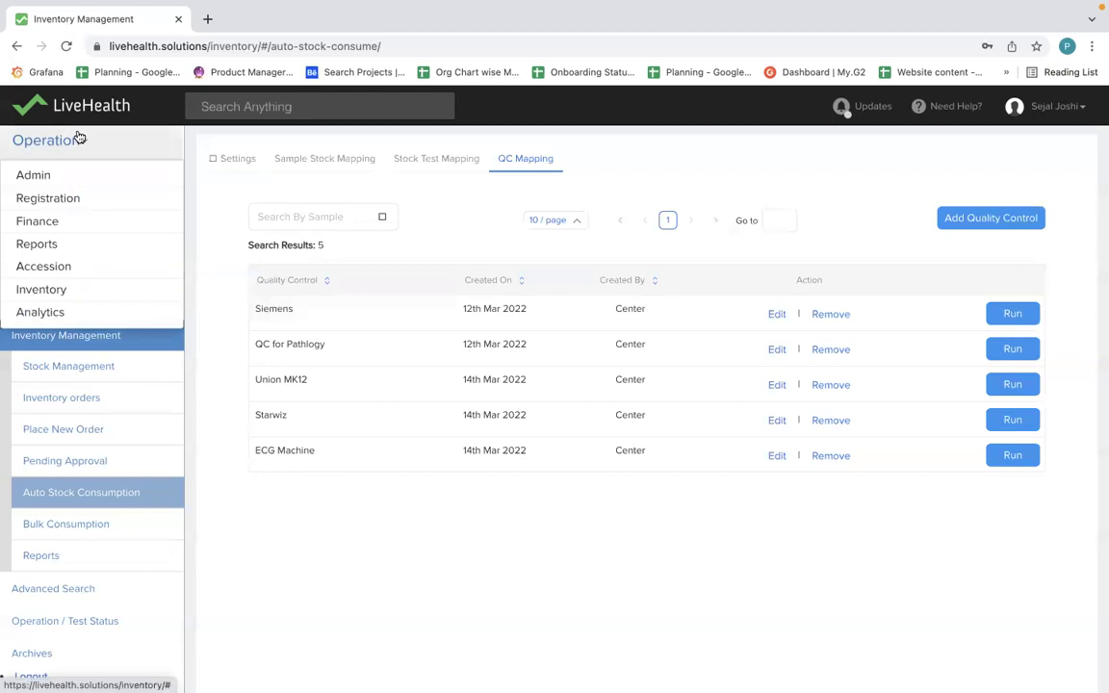
- Open Inventory Optimisation's Consumption Analytics and set the range to Last 30 Days
left_click(42, 289)
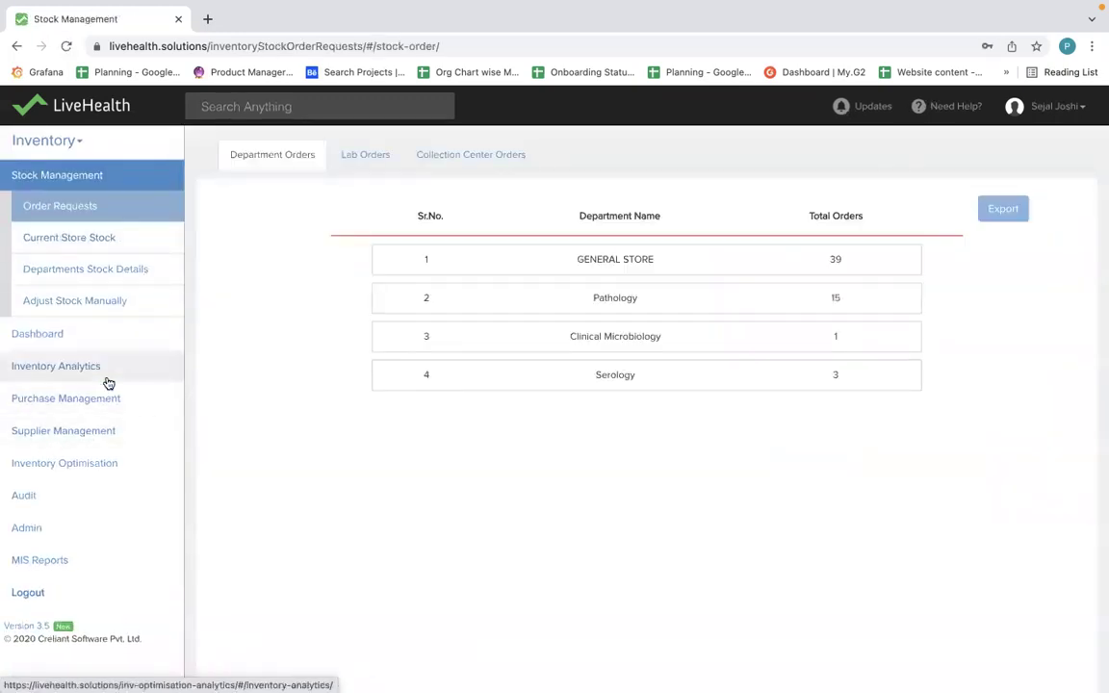
left_click(54, 464)
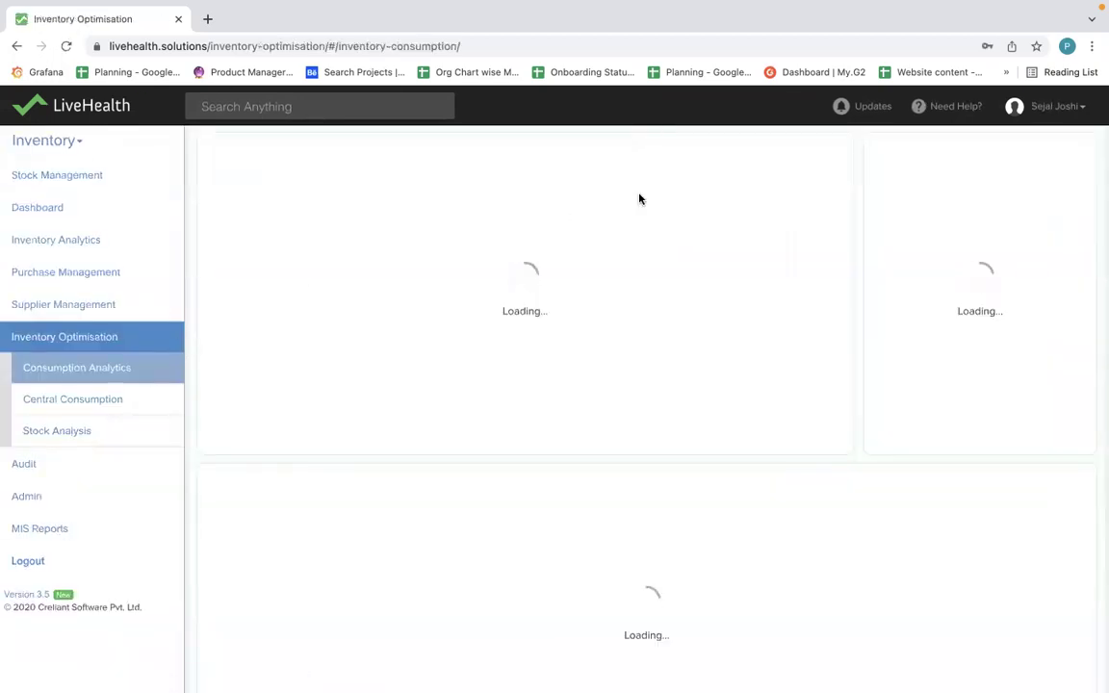
left_click(813, 145)
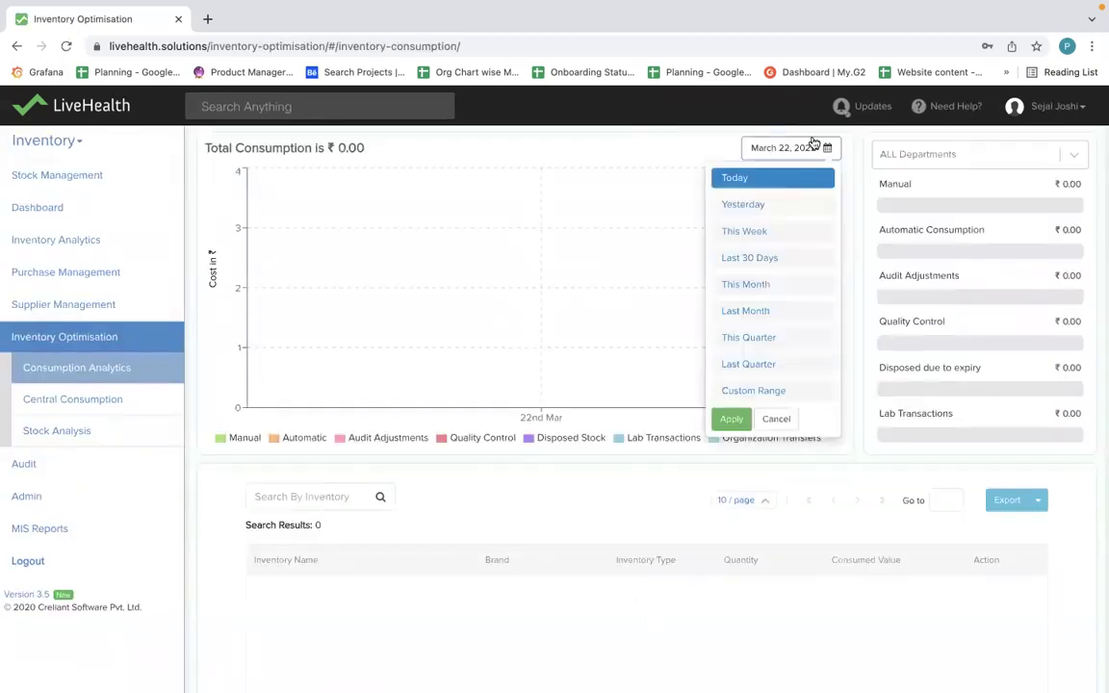
left_click(770, 255)
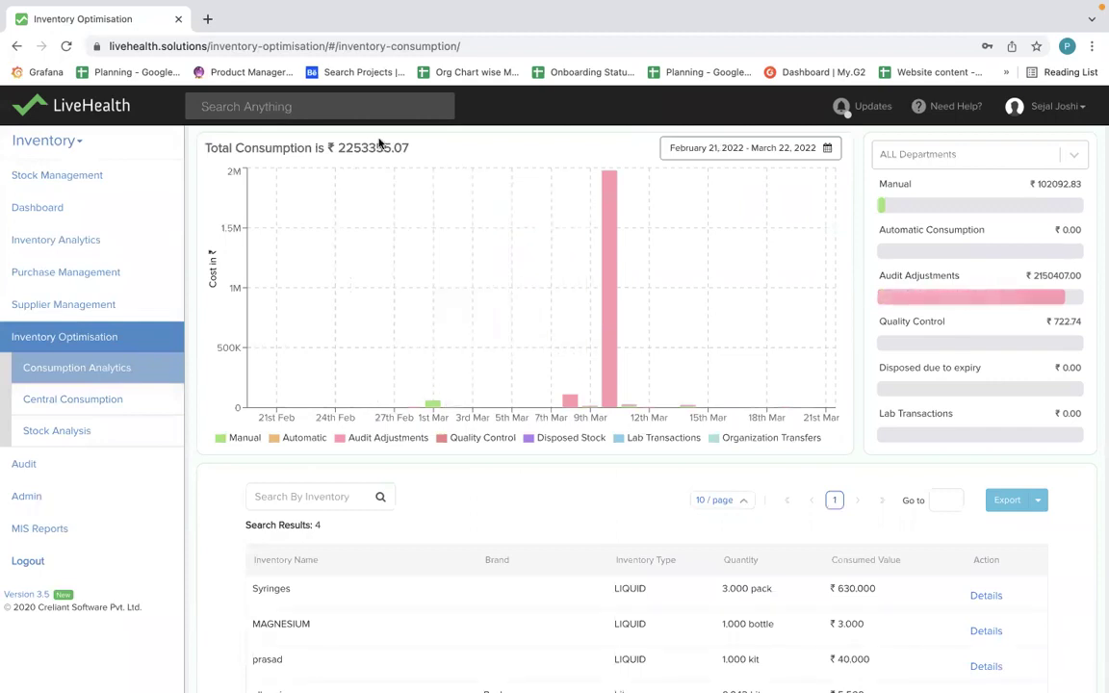
left_click(922, 153)
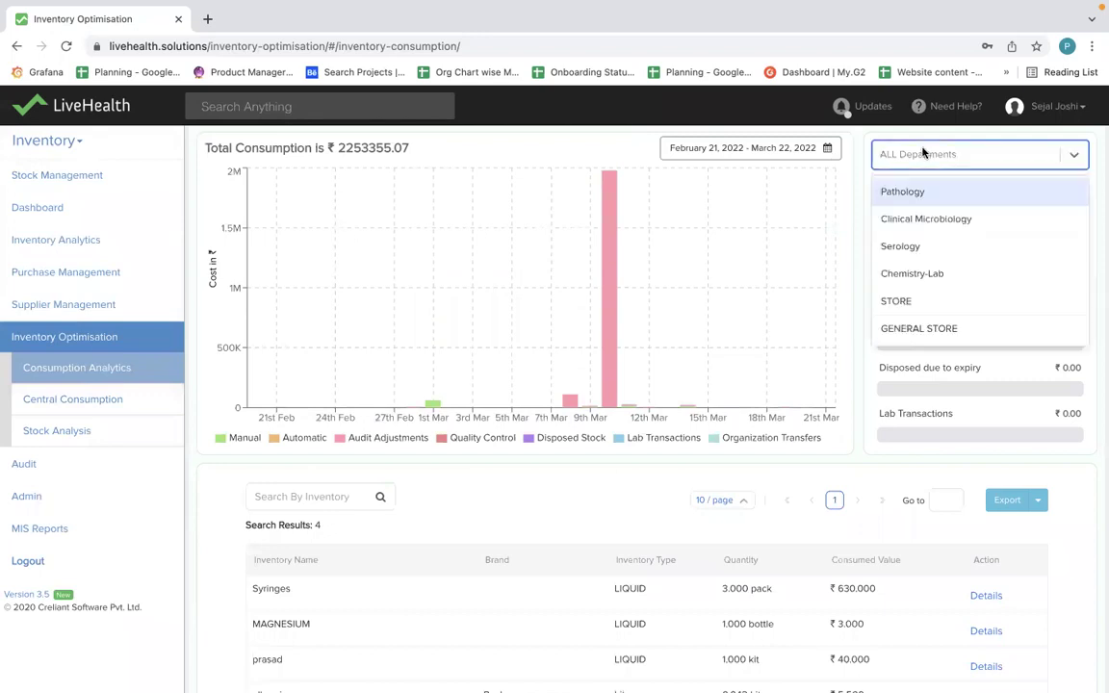
left_click(909, 190)
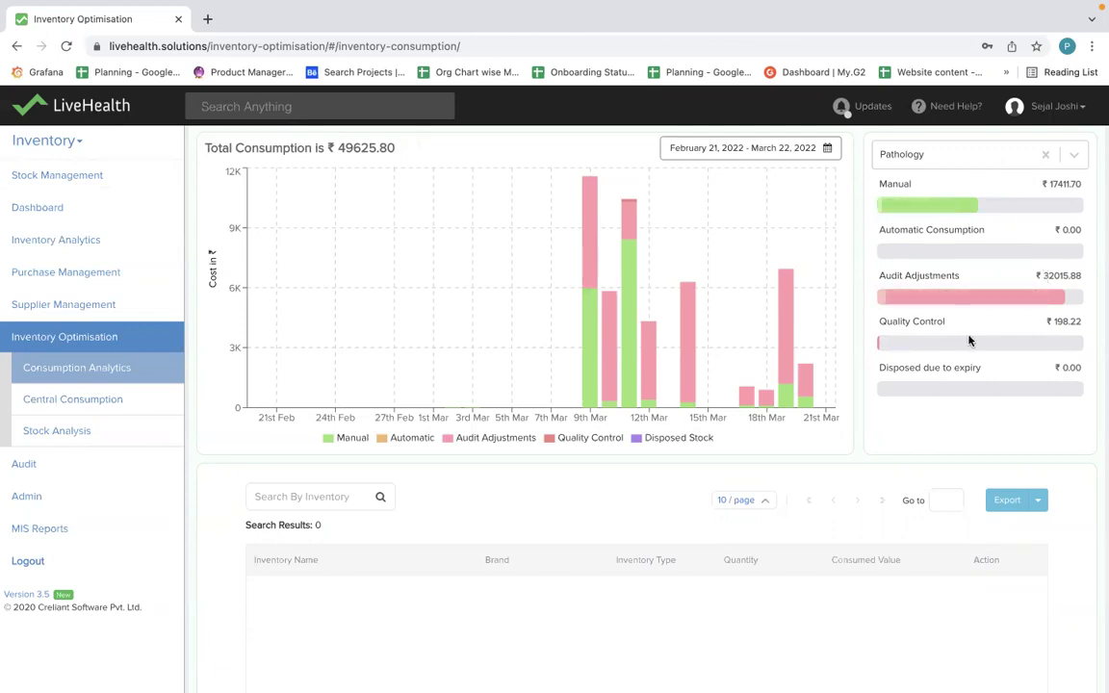
scroll(969, 340, "down", 1)
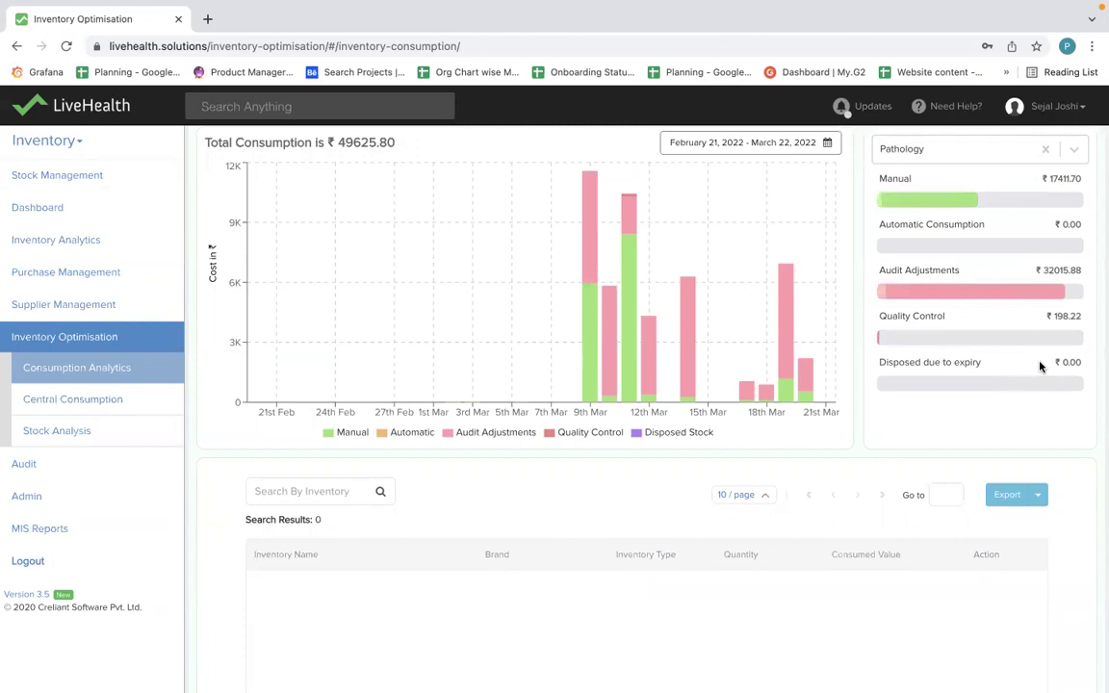
left_click(584, 381)
scroll(590, 445, "down", 1)
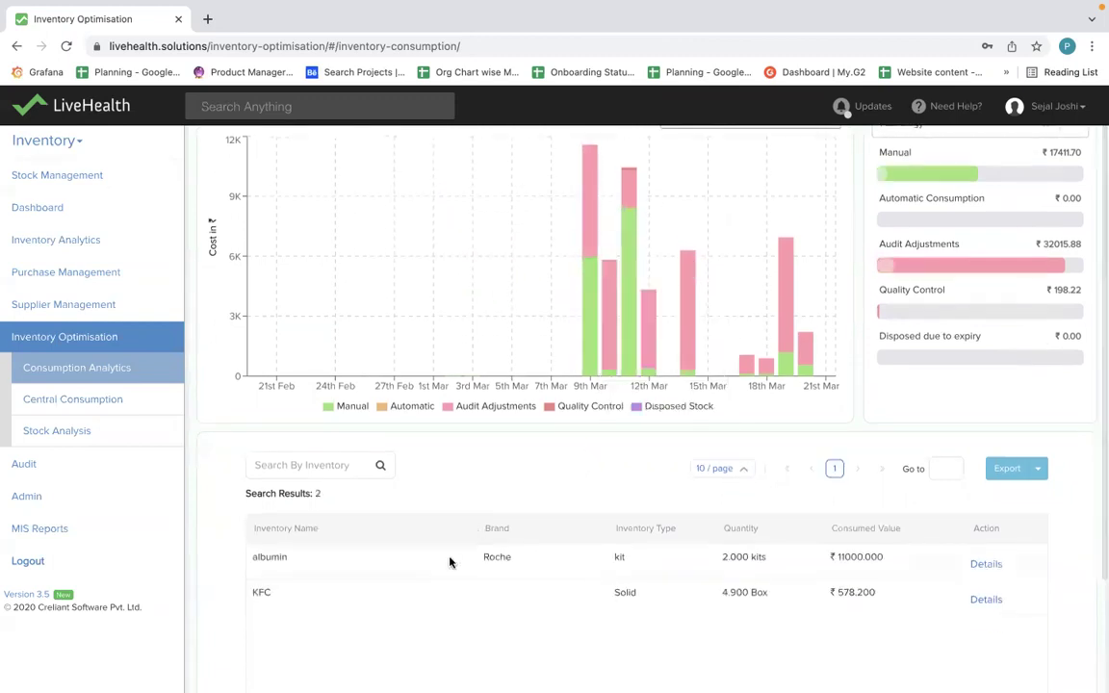
left_click(984, 563)
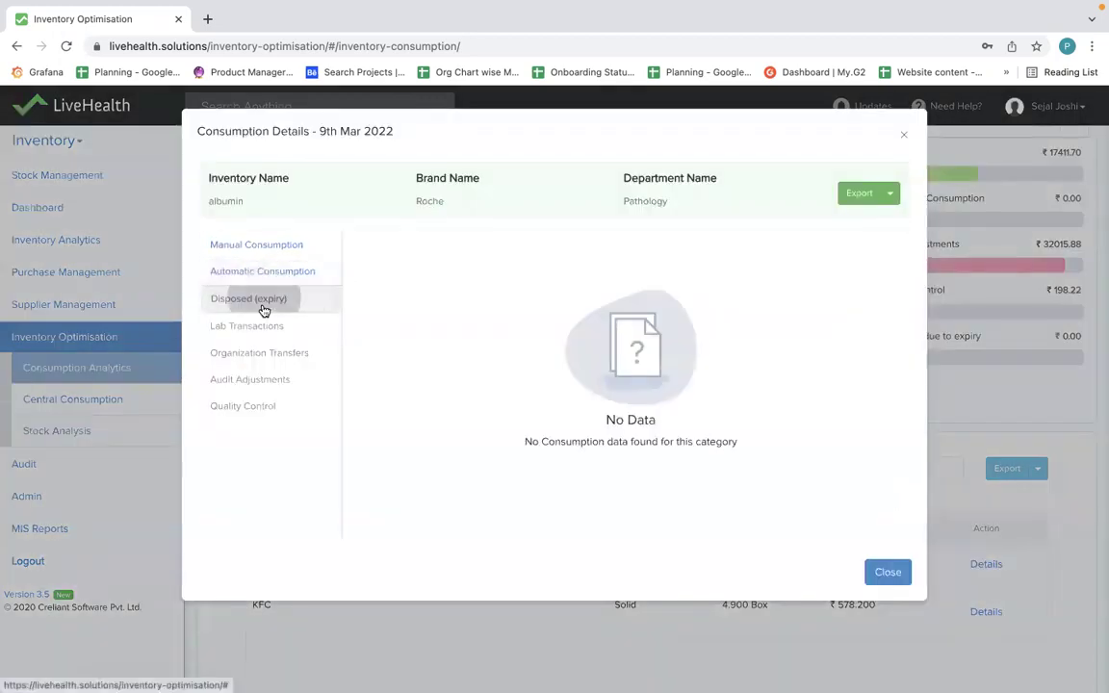
left_click(256, 378)
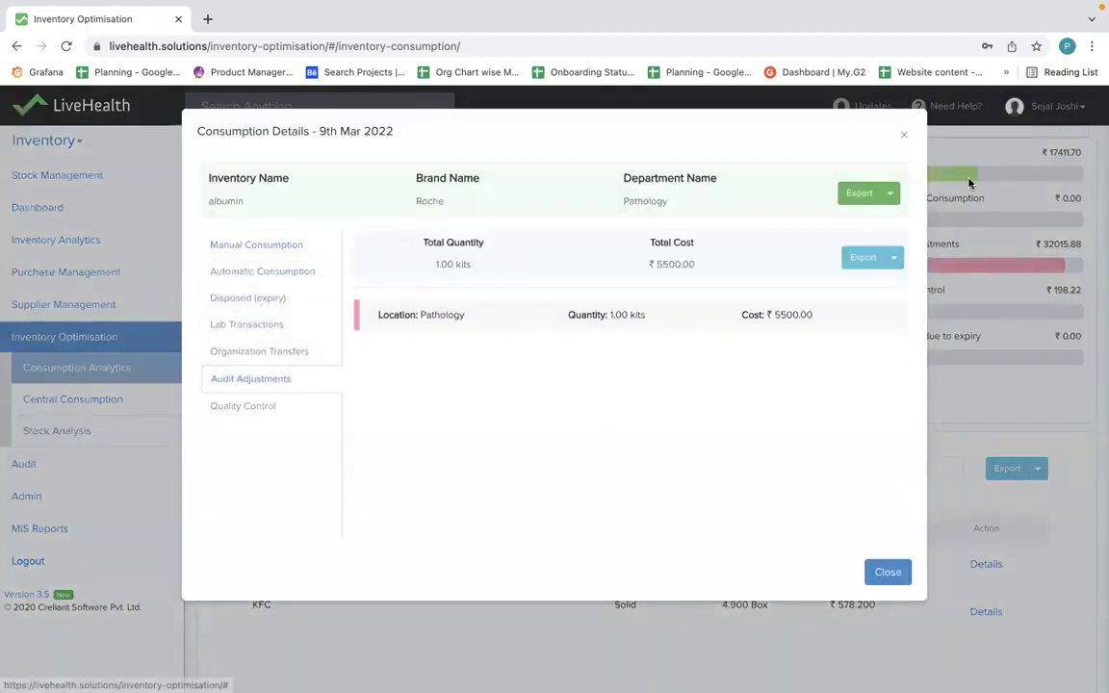
left_click(903, 134)
scroll(636, 291, "up", 1)
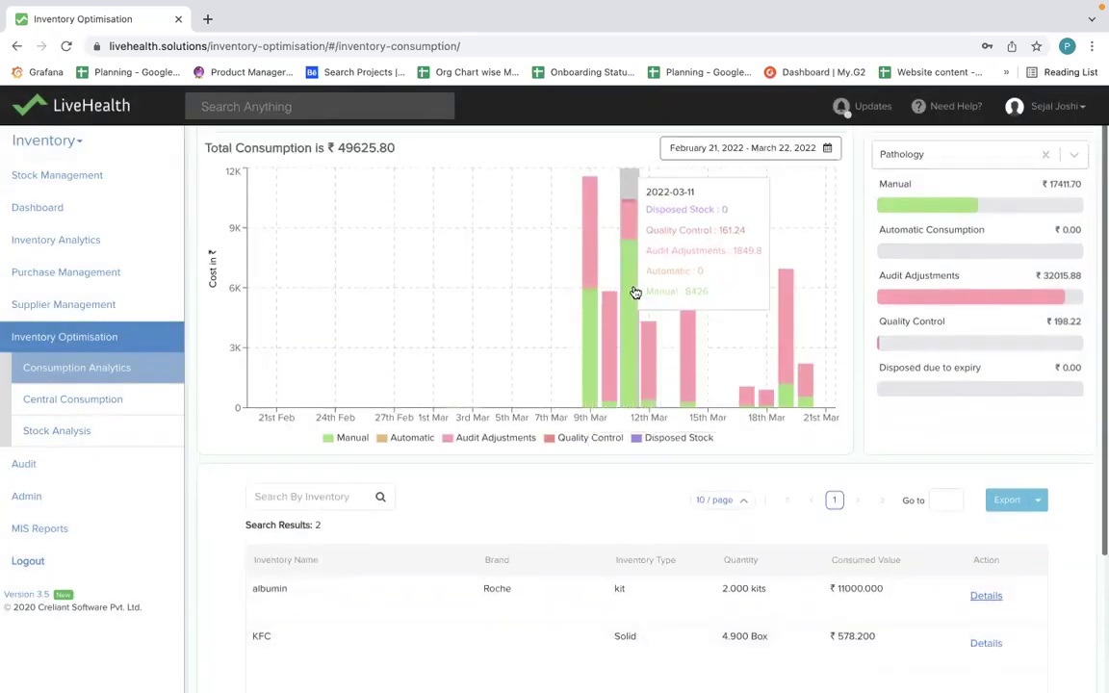
left_click(1043, 154)
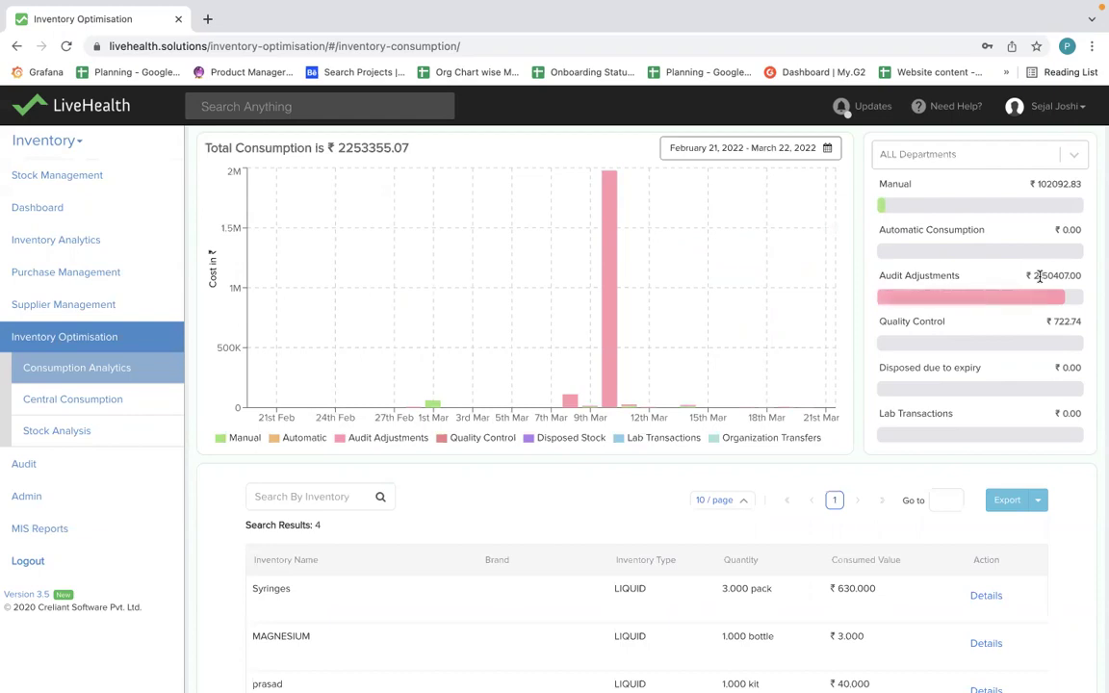
- Open Stock Analysis and set its date range to Last 30 Days
left_click(74, 430)
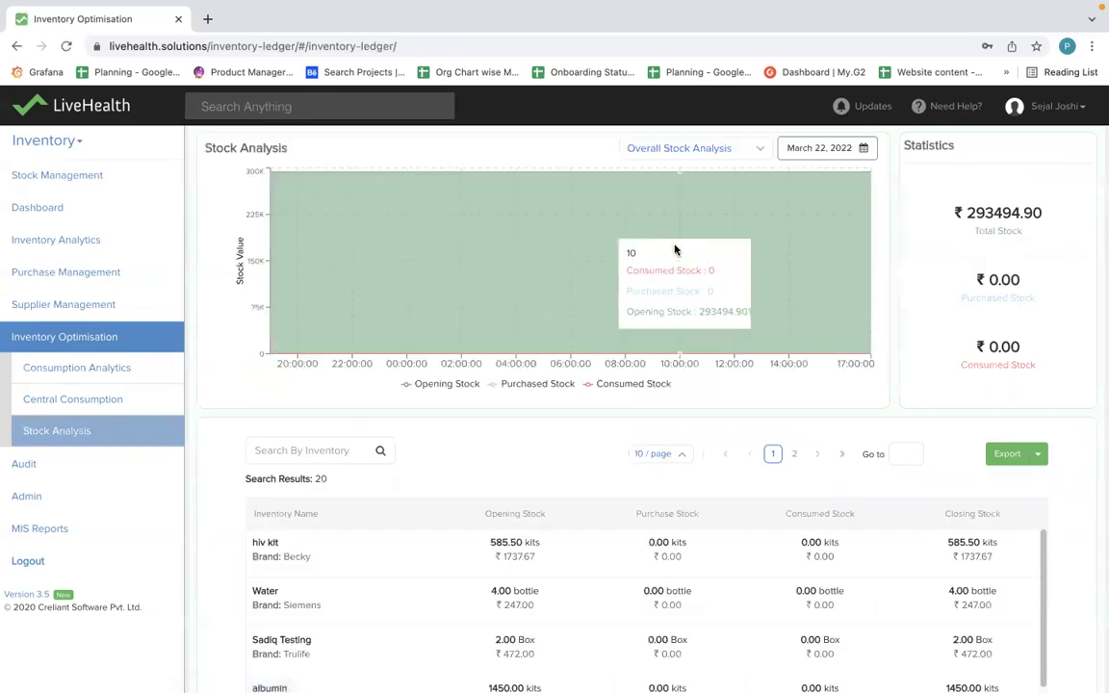
left_click(847, 149)
left_click(795, 256)
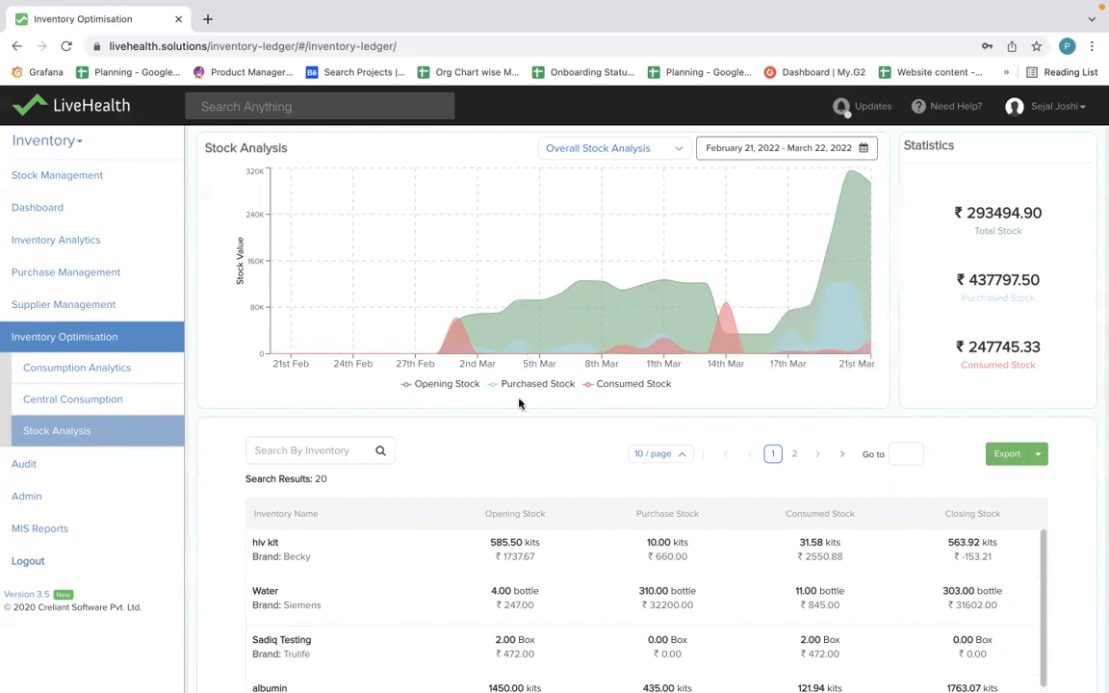
- Show Overall Stock Analysis for This Week, then go to the Audit list
left_click(563, 146)
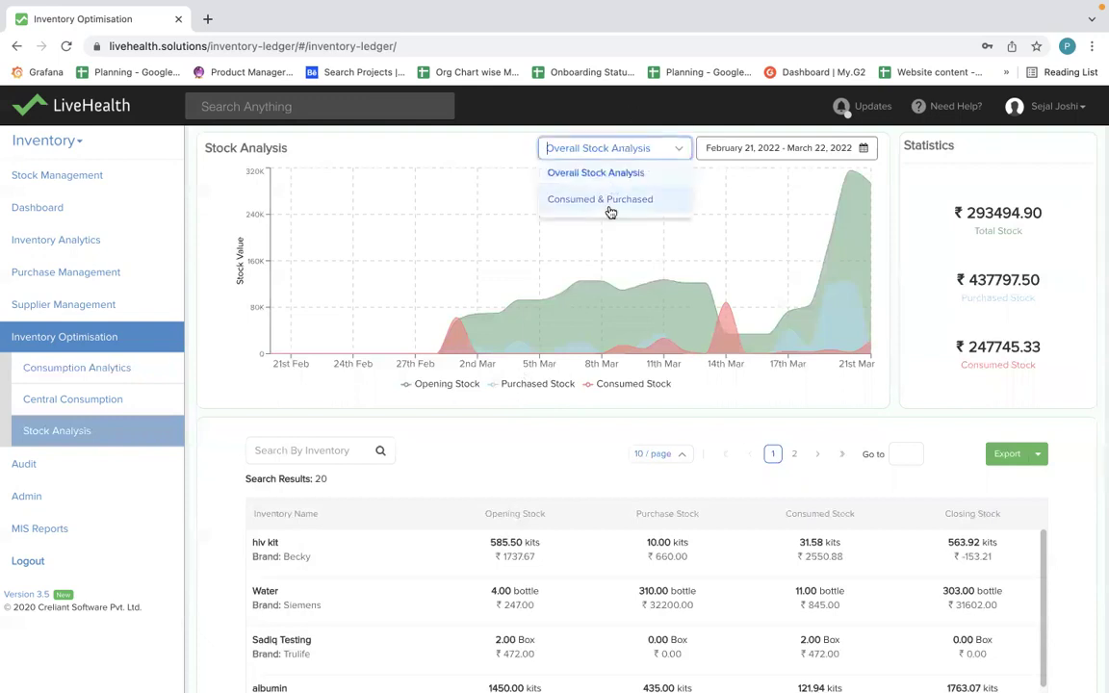
left_click(548, 195)
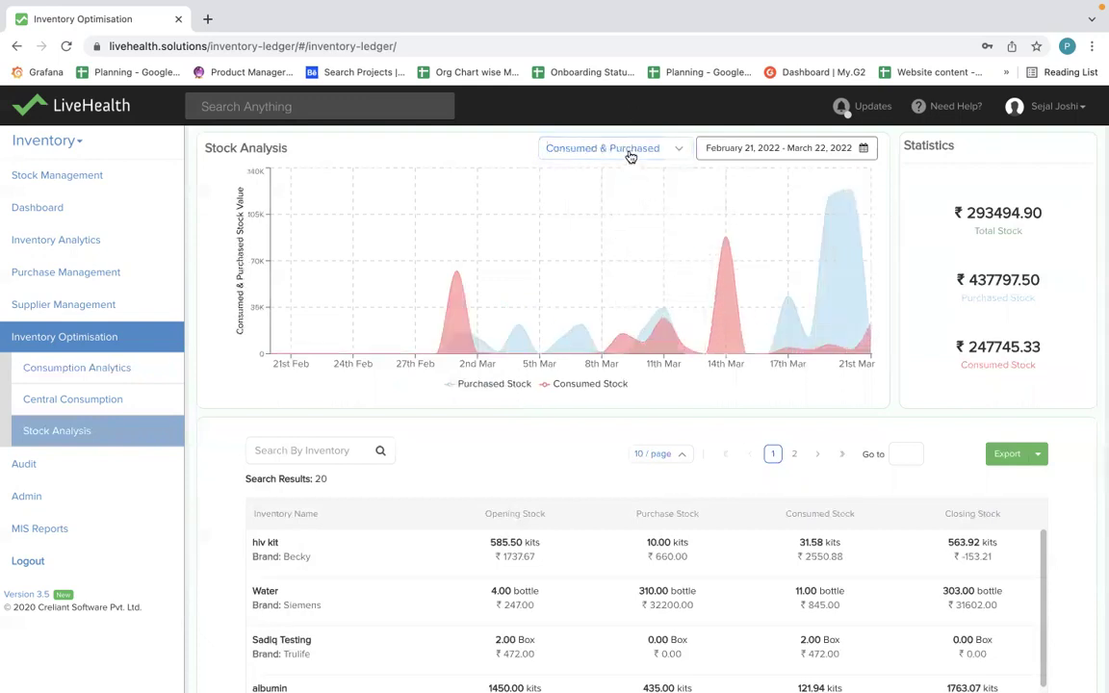
left_click(631, 150)
left_click(616, 174)
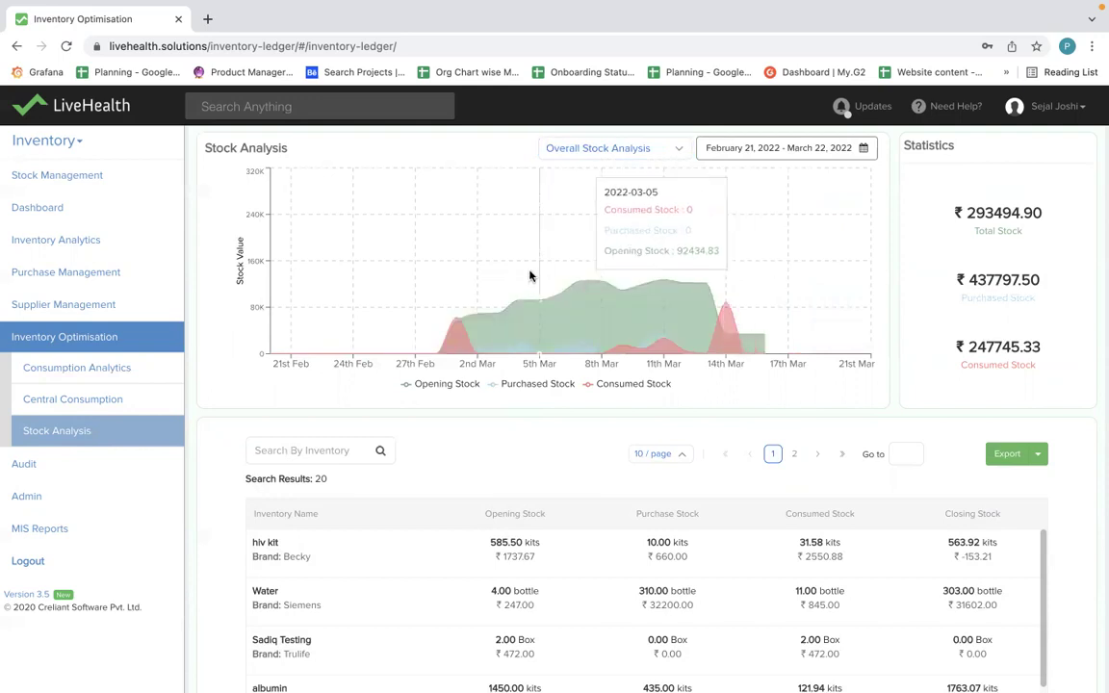
left_click(863, 147)
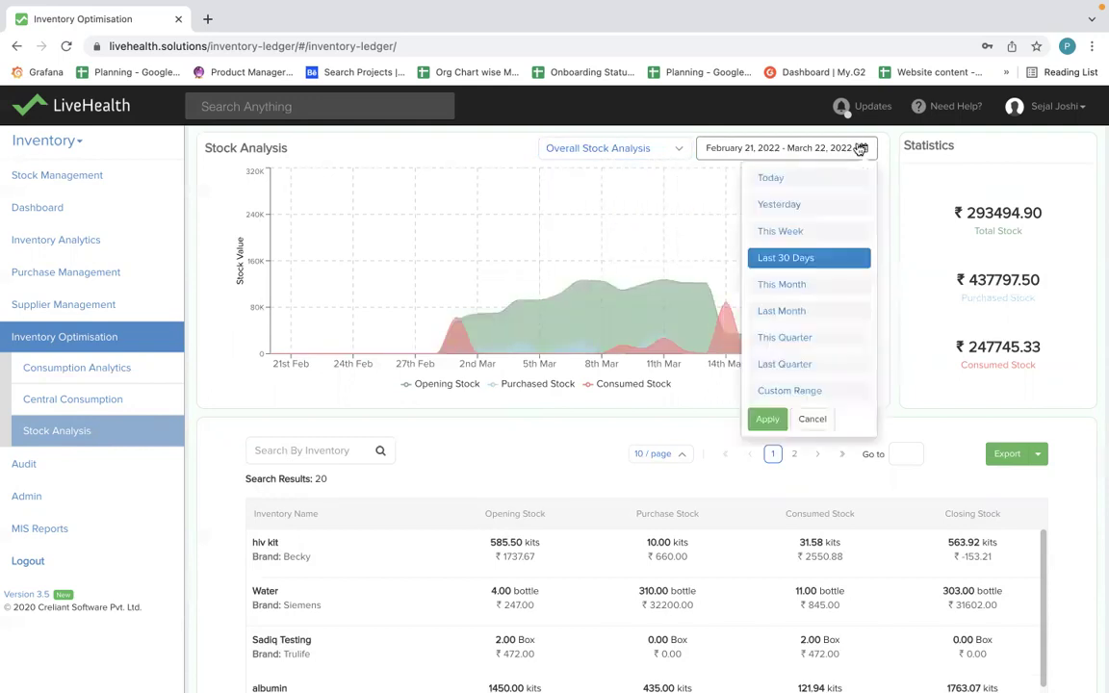
left_click(814, 231)
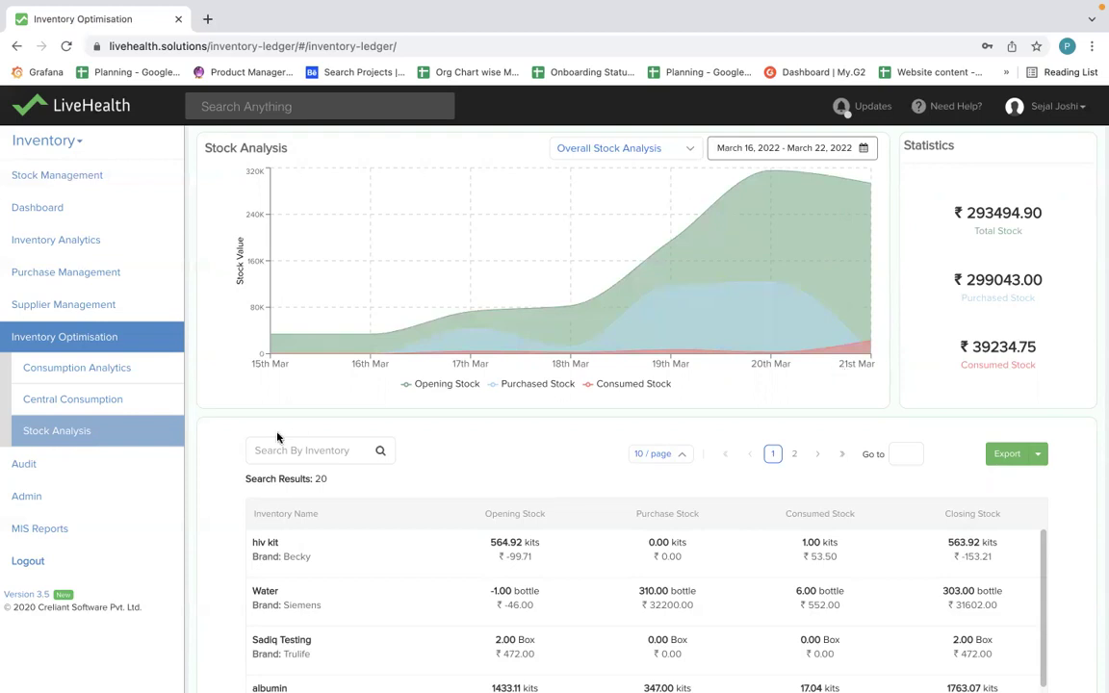
left_click(101, 466)
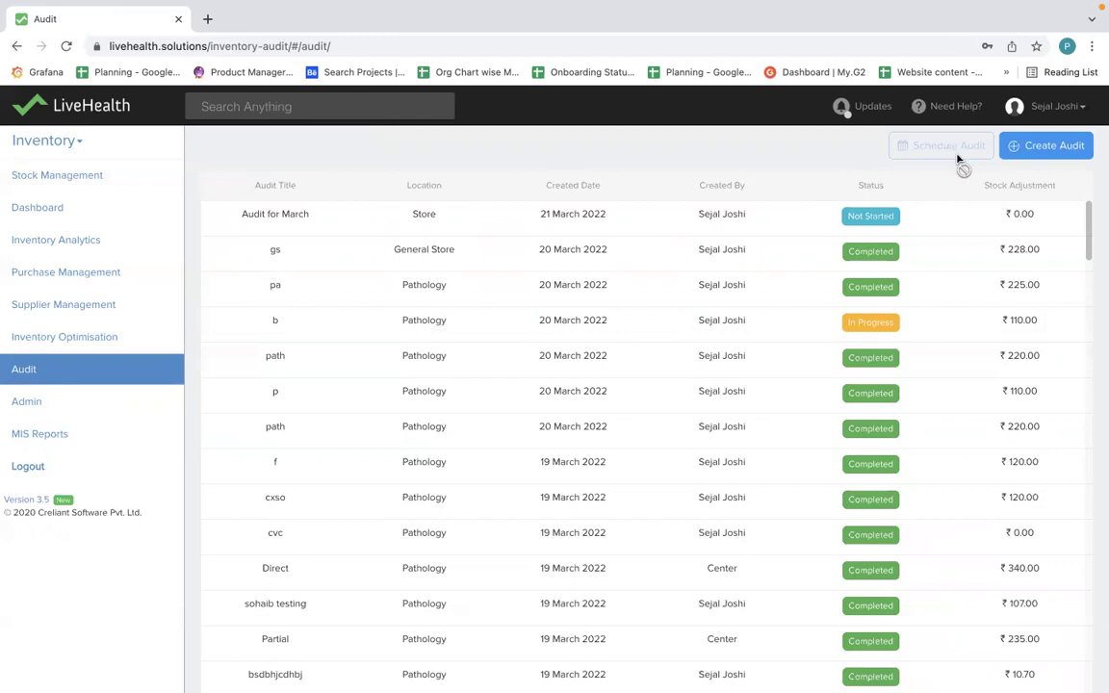
left_click(1050, 146)
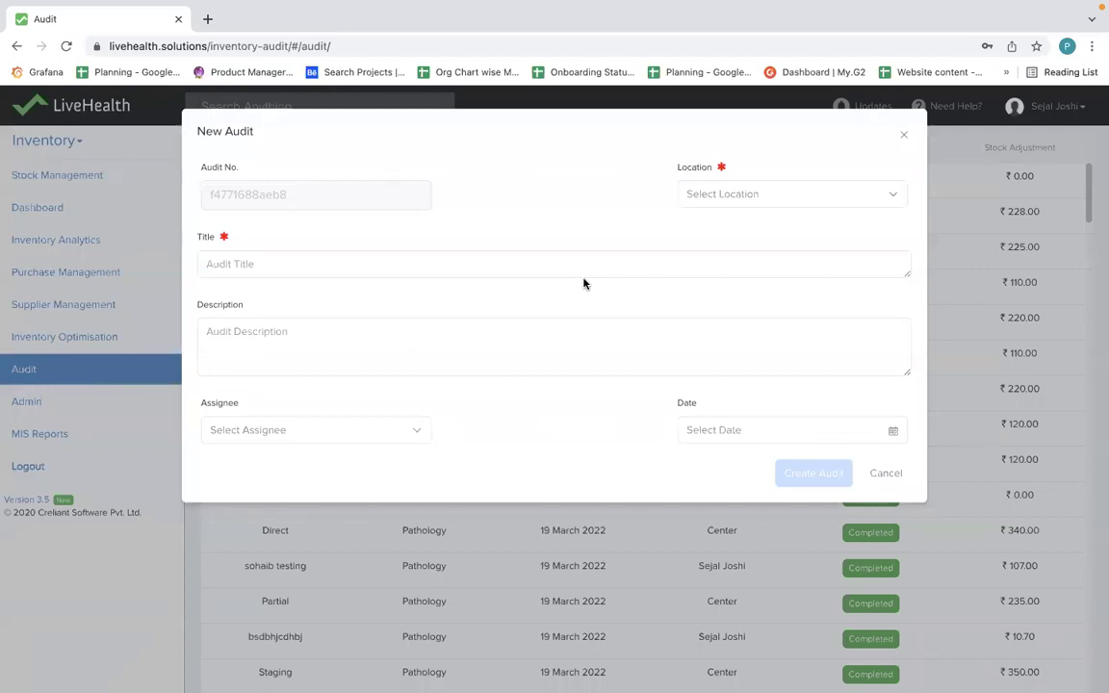
left_click(905, 134)
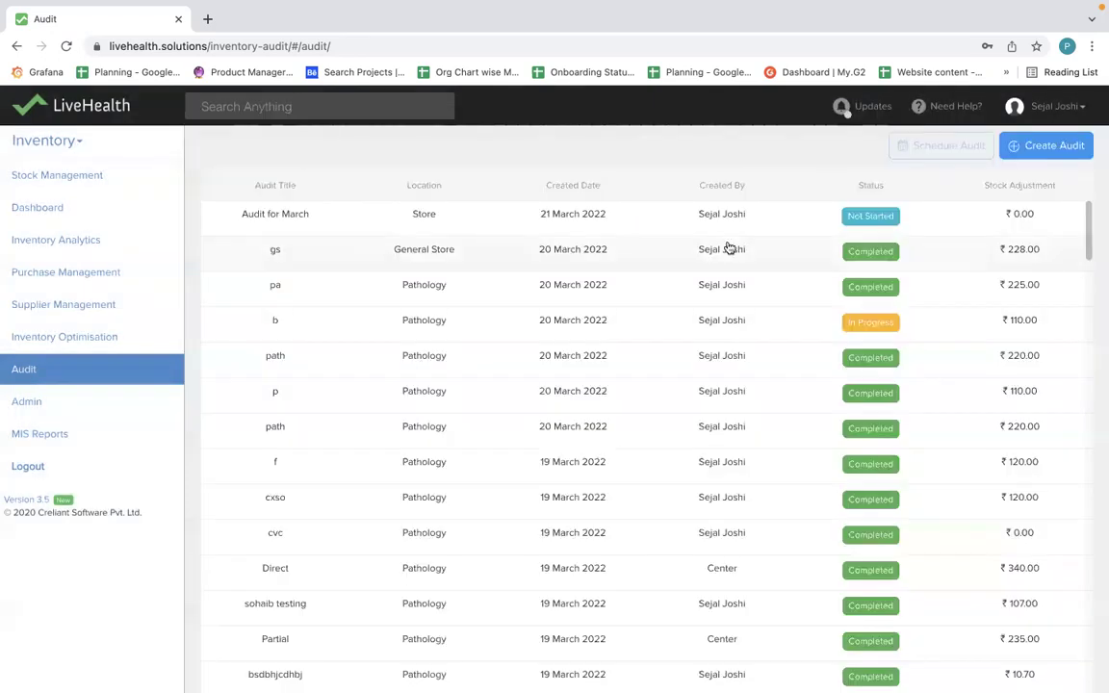
- On the mirrored phone, return to the Audit management list and preview an audit's options sheet
key("ctrl+Right")
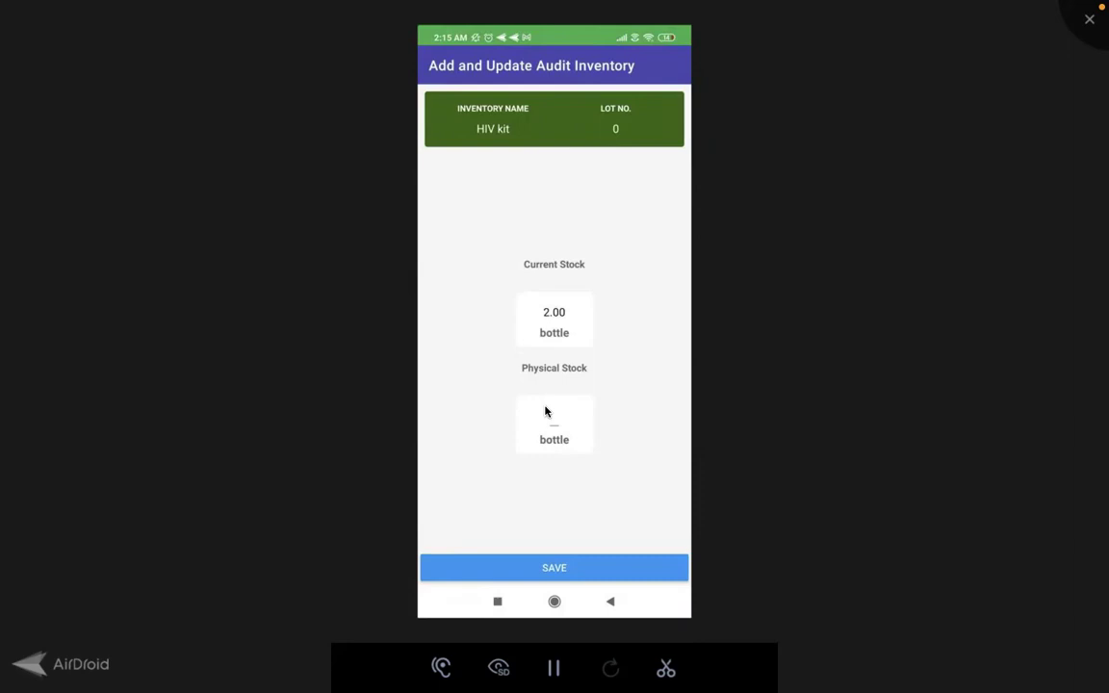
key("Escape")
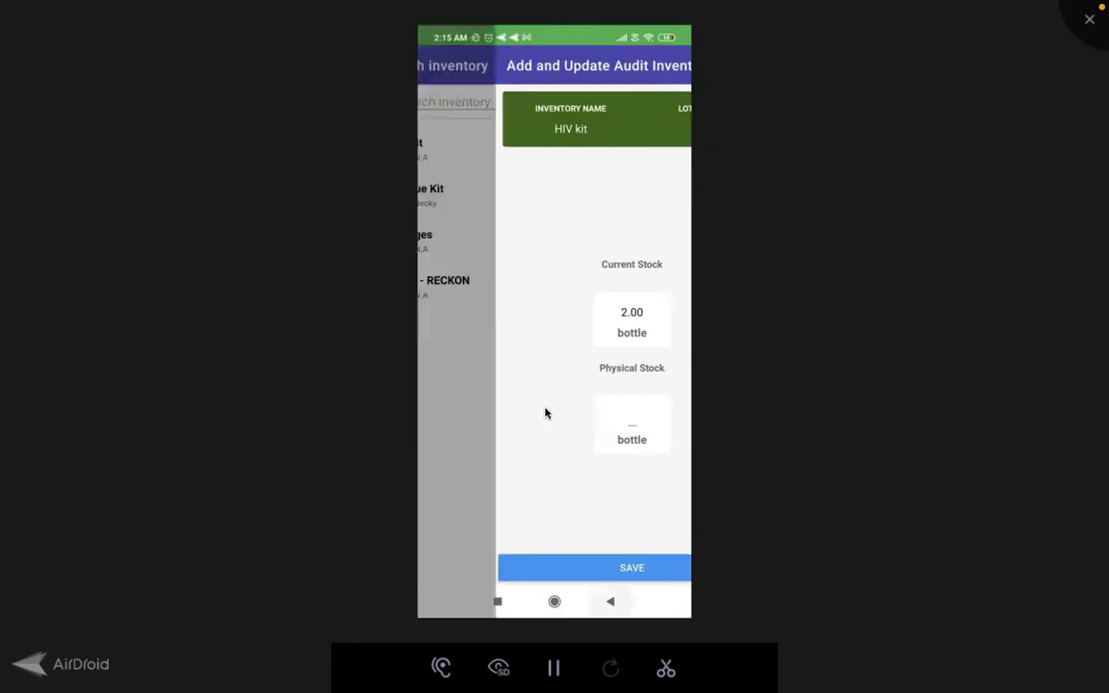
key("Escape")
key("Escape")
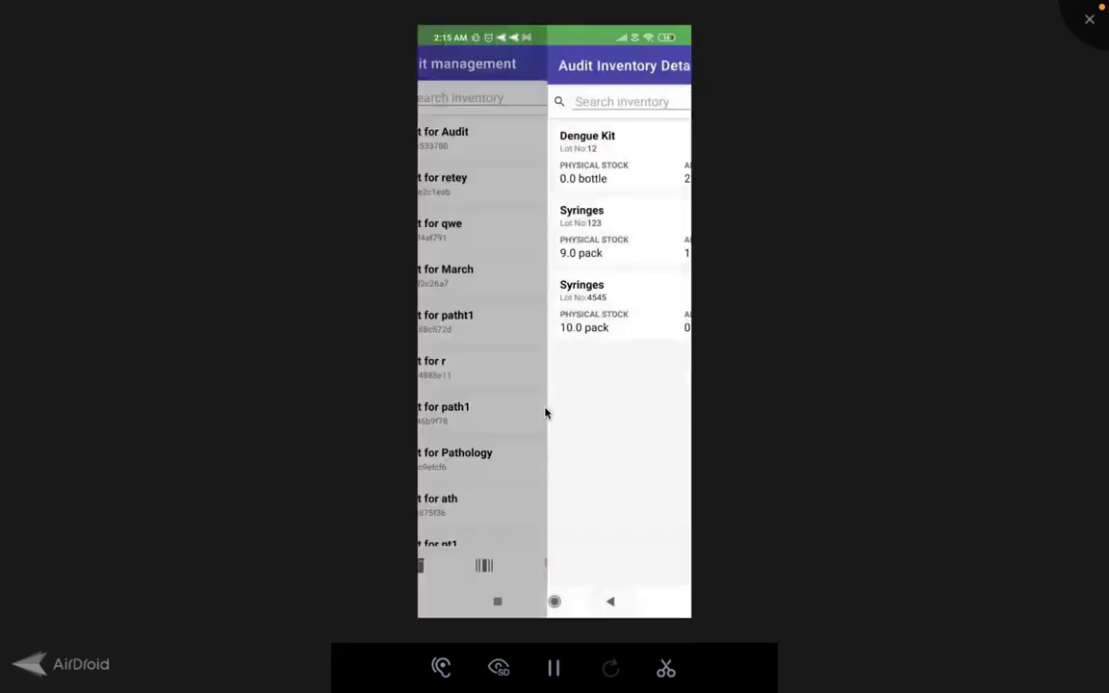
left_click(545, 412)
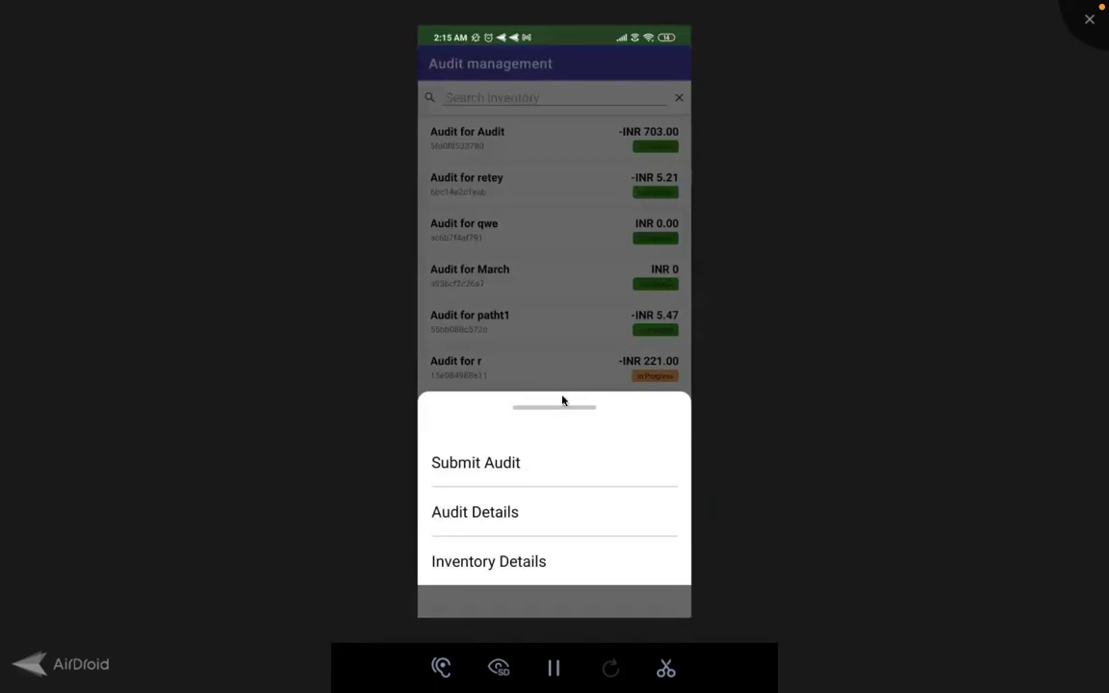
left_click(691, 380)
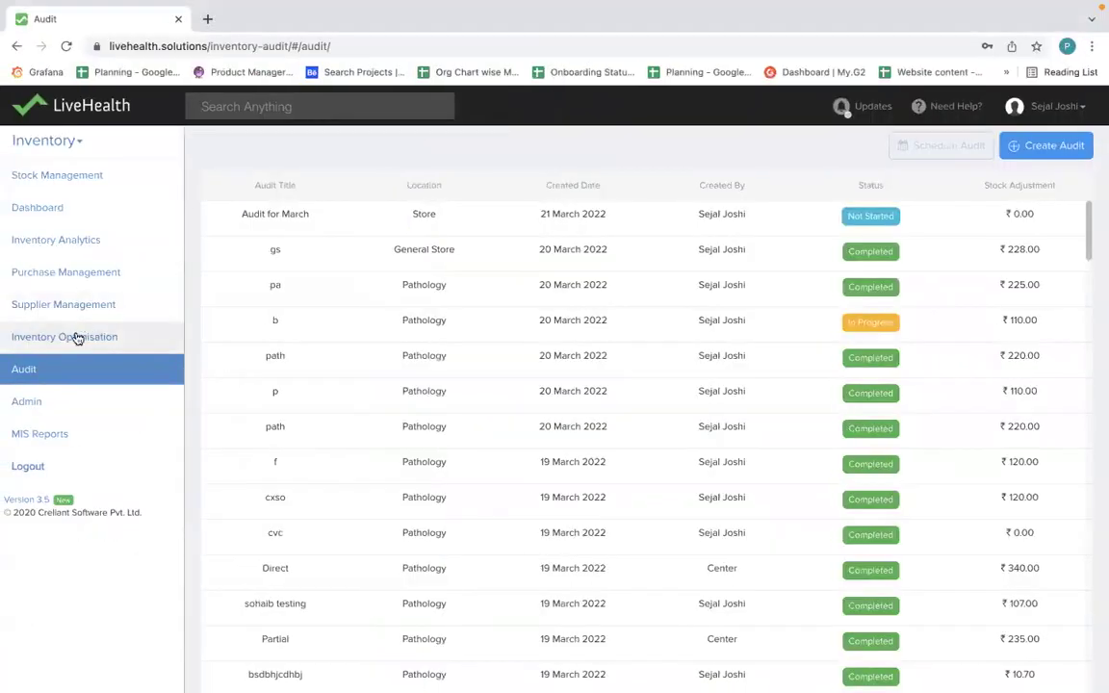
- Show Consumption Analytics for the Last 30 Days (February 21 – March 22, 2022)
left_click(77, 339)
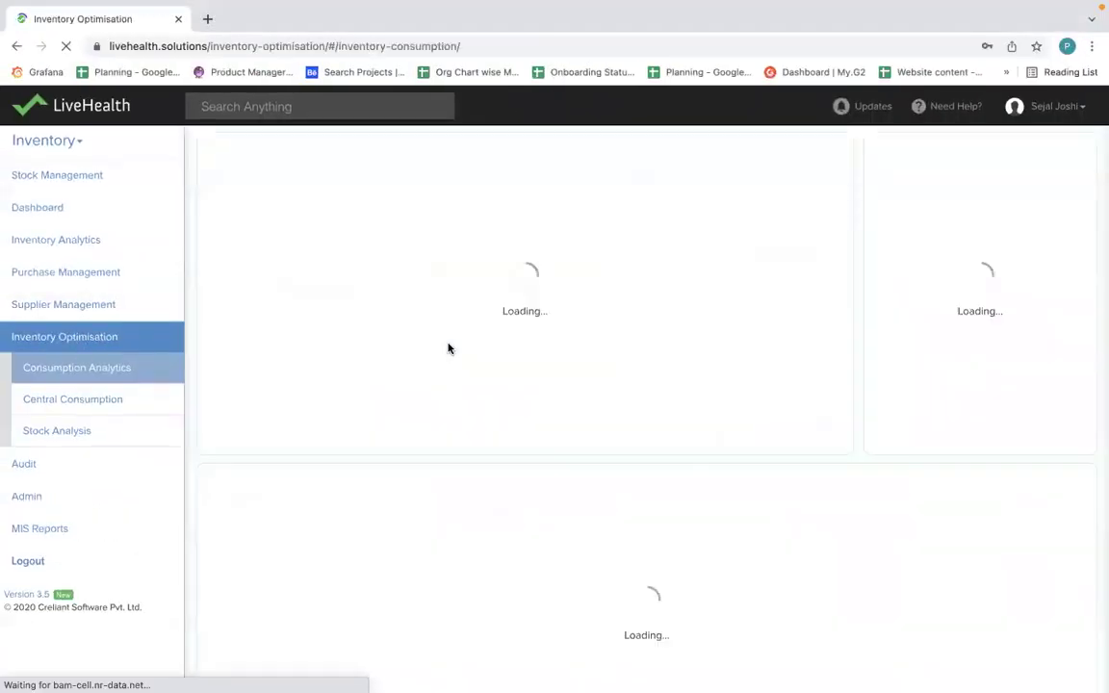
left_click(795, 149)
left_click(758, 257)
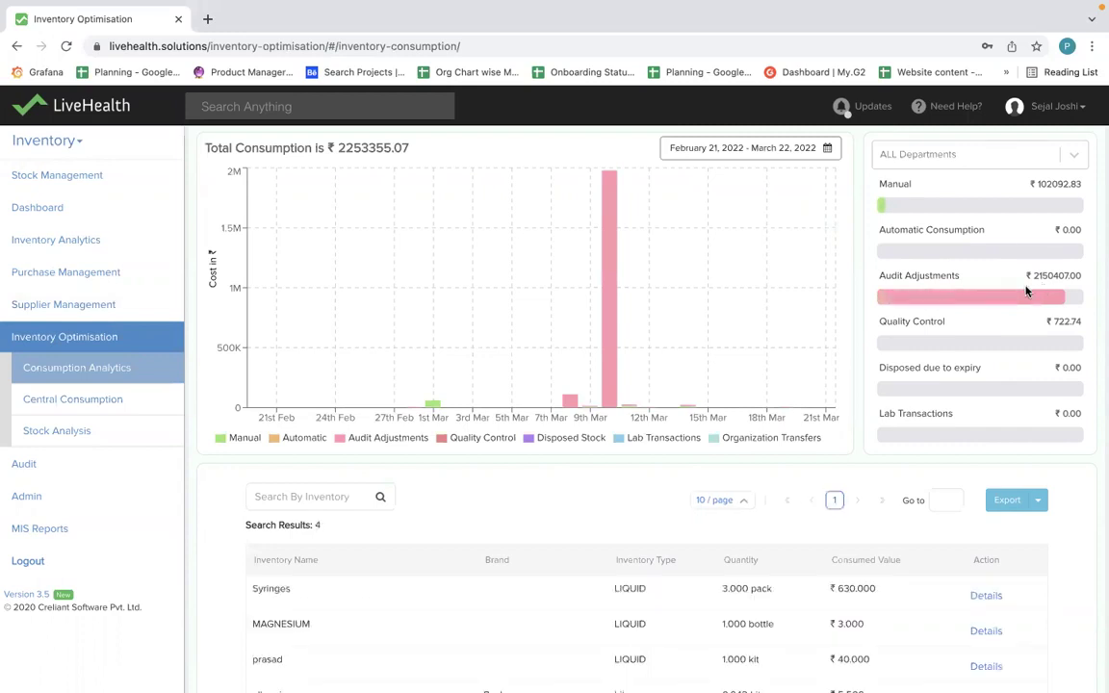
key("ctrl+Right")
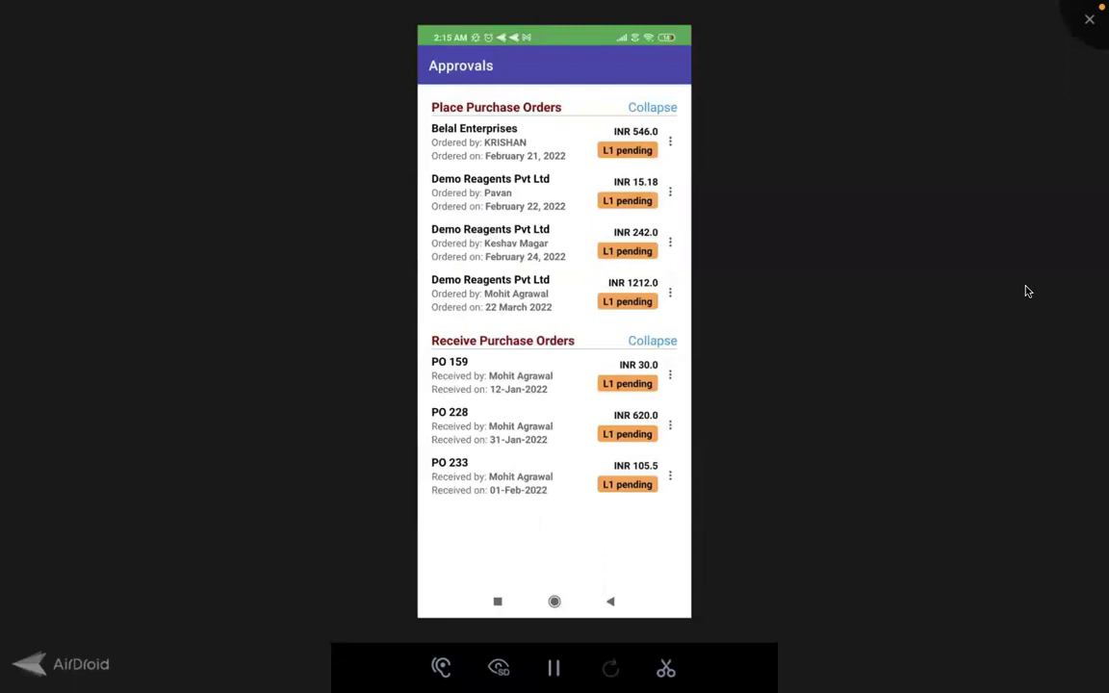
- Review a Demo Reagents order in the phone's Approvals, then return to the LiveHealth browser
left_click(652, 180)
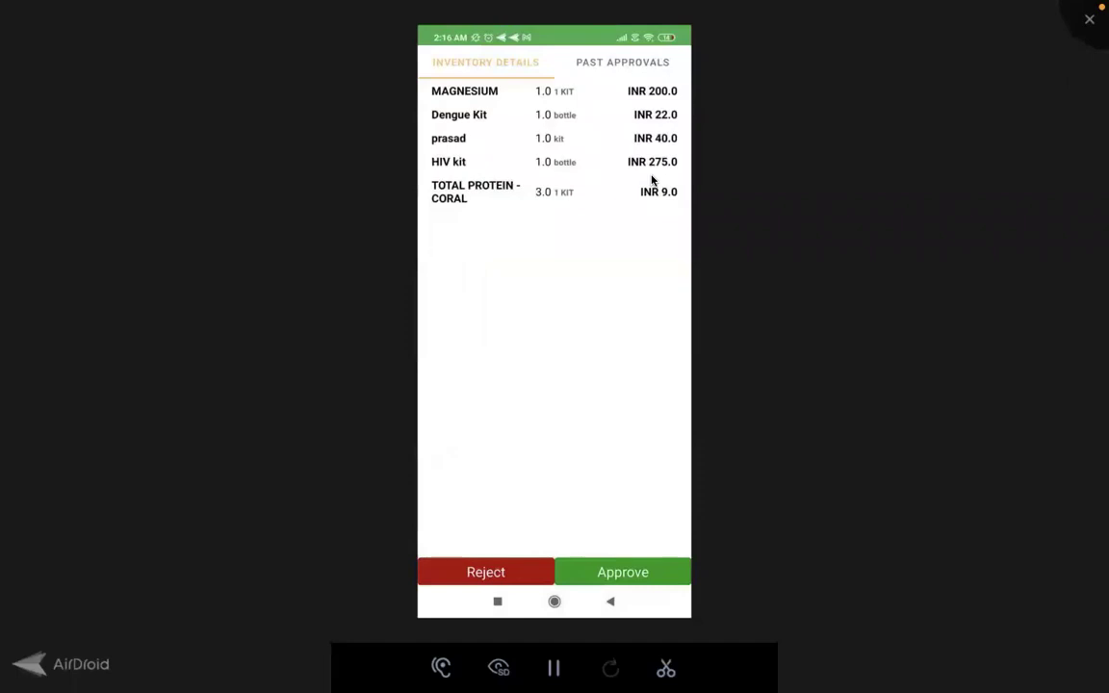
right_click(652, 180)
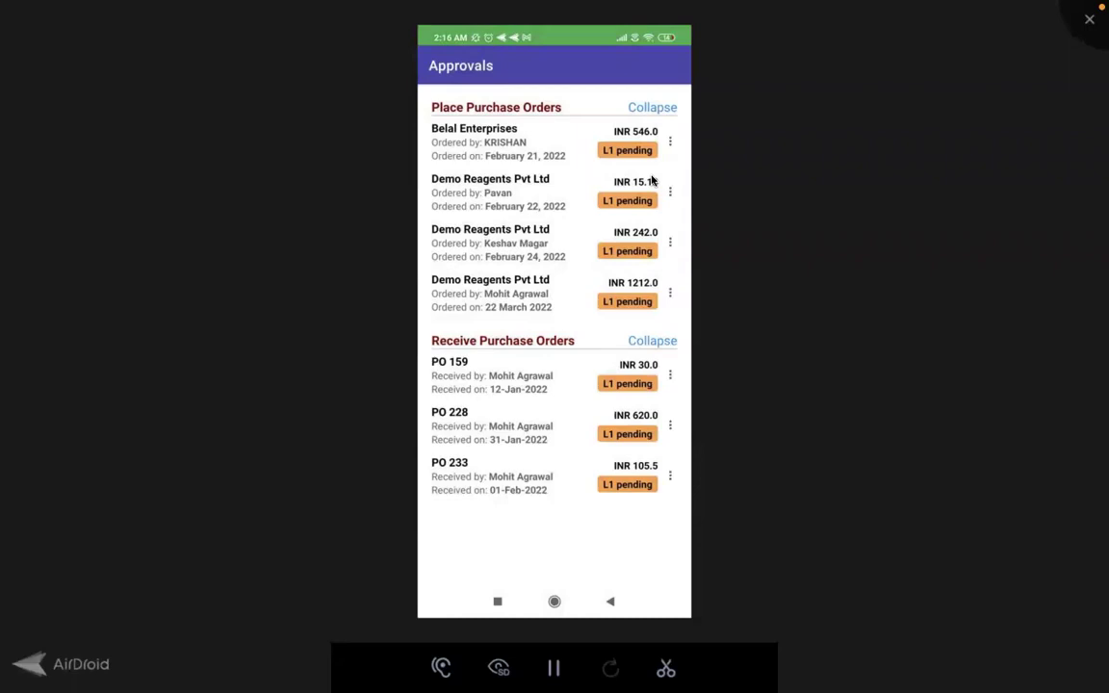
key("ctrl+Left")
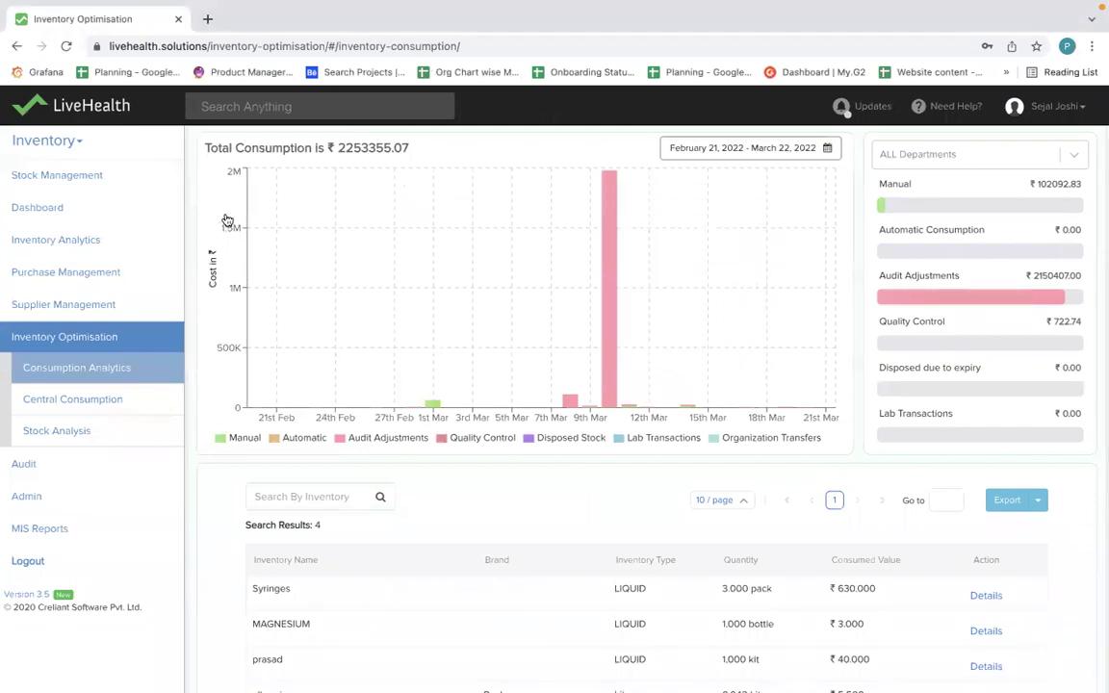
- In Inventory Analytics, show the last 10 records for Dengue kit, found by searching 'den'
left_click(110, 248)
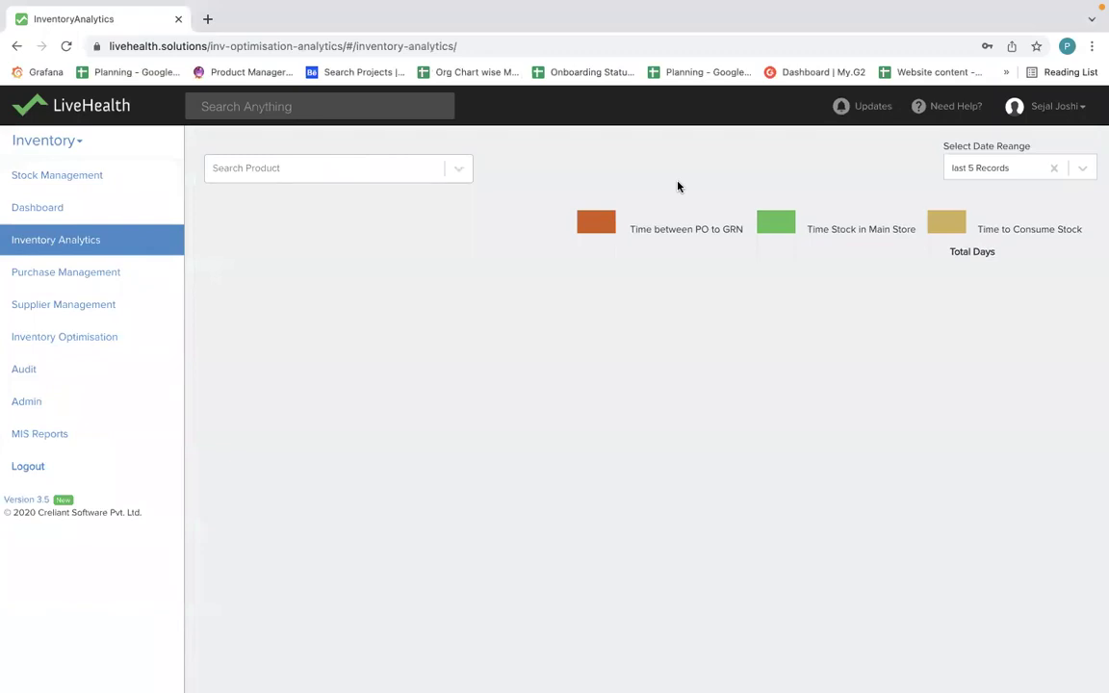
left_click(954, 175)
left_click(967, 231)
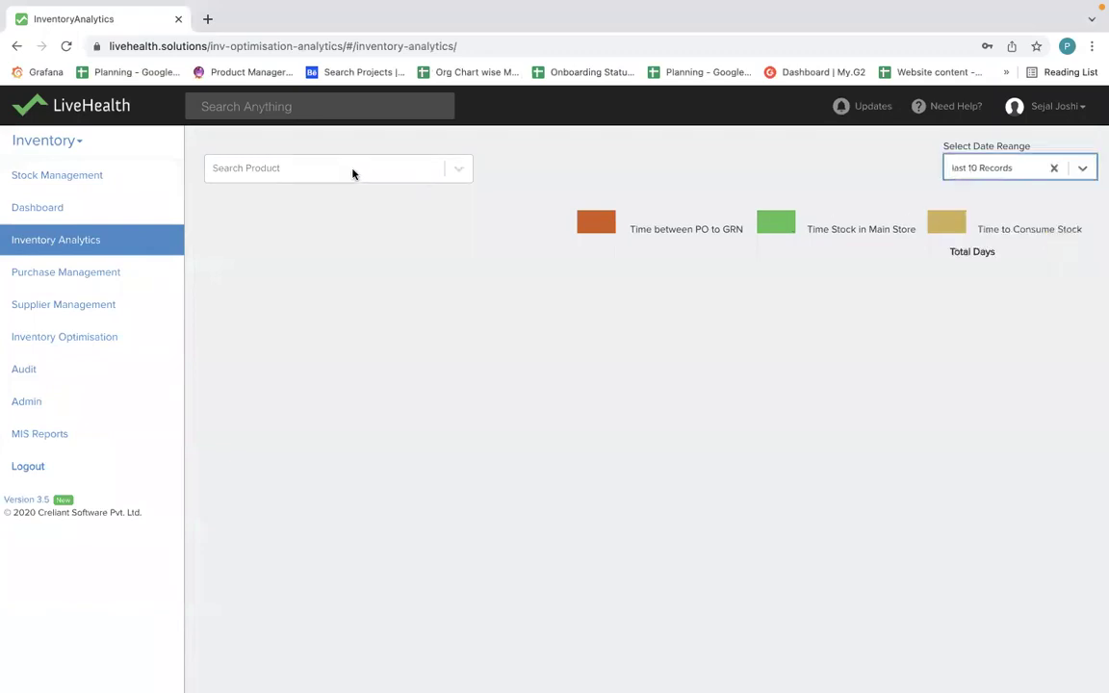
left_click(354, 174)
type("den")
left_click(334, 207)
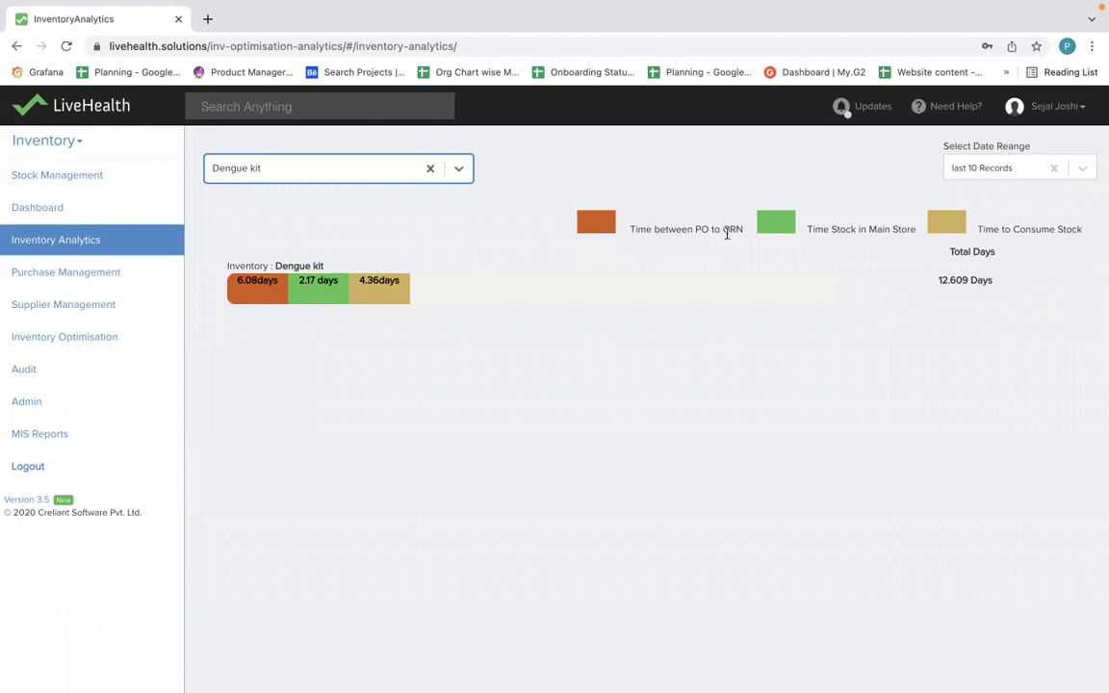
- Inspect the Dengue kit timeline: 6.08 days PO to GRN, 2.17 in store, 4.36 to consume
mouse_move(285, 285)
mouse_move(376, 306)
left_click(241, 292)
mouse_move(324, 293)
mouse_move(749, 8)
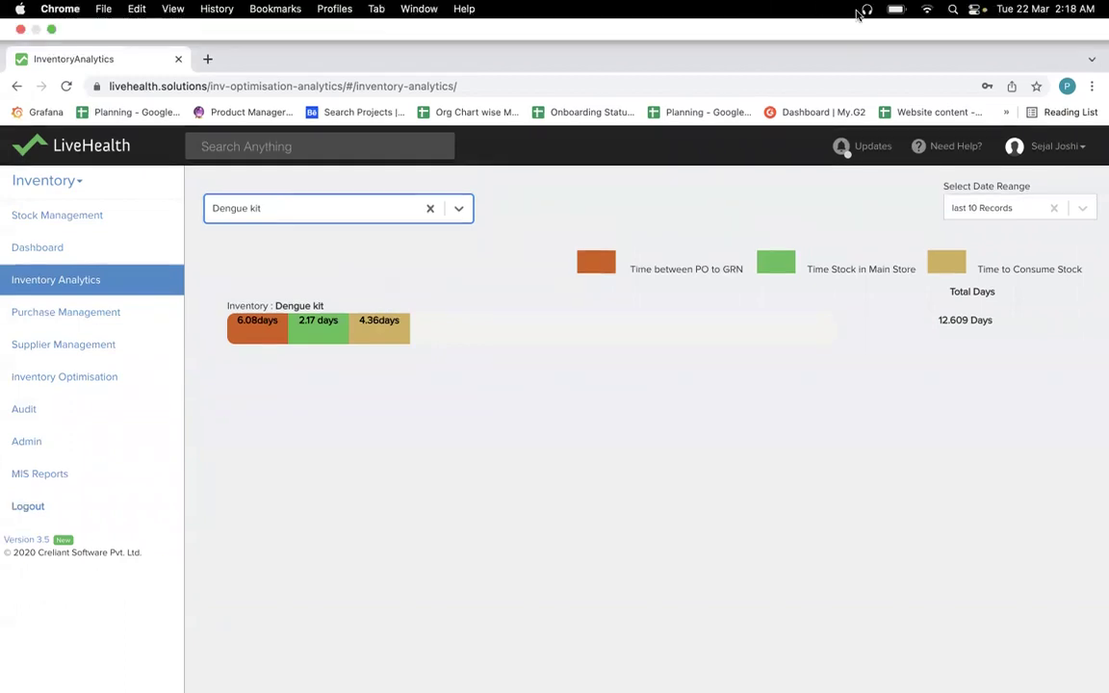